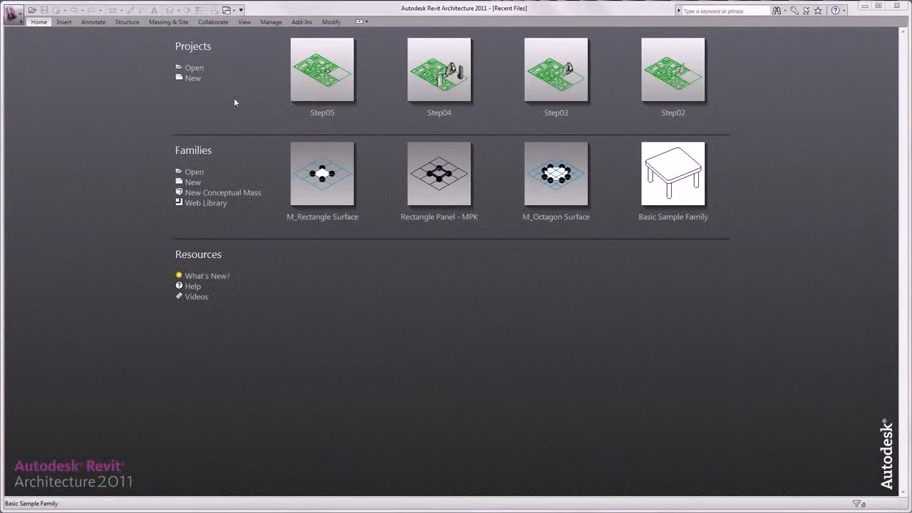
# - Open the Step06 project
pyautogui.click(201, 69)
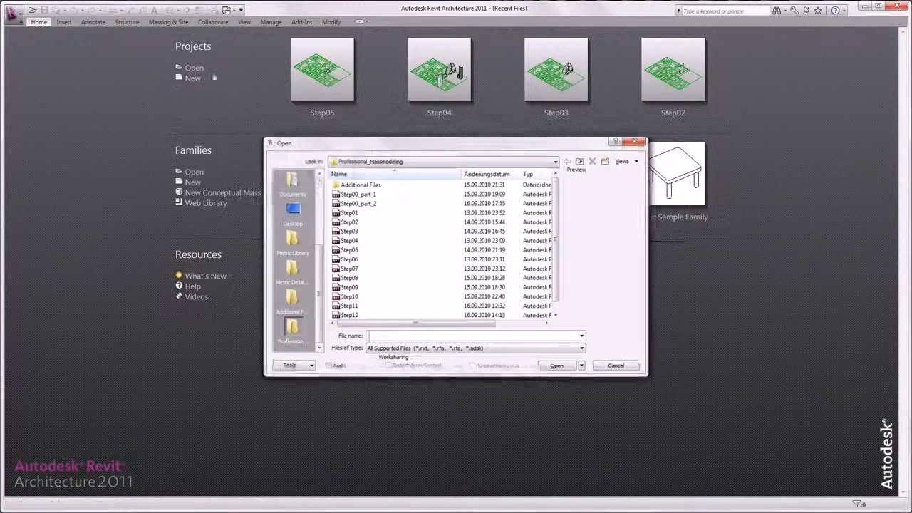
pyautogui.doubleClick(352, 261)
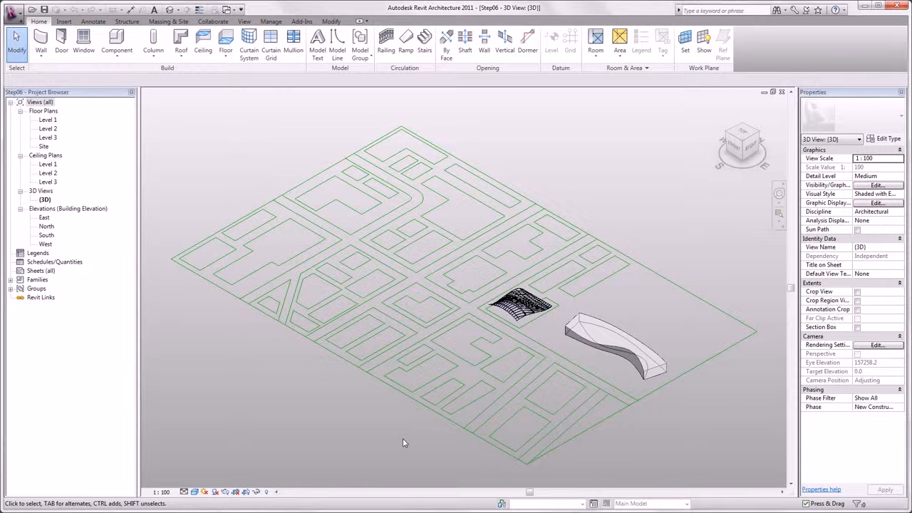
# - Open the M_Rectangle Surface family from the Curtain Panel By Pattern folder of the Metric Library
pyautogui.click(15, 13)
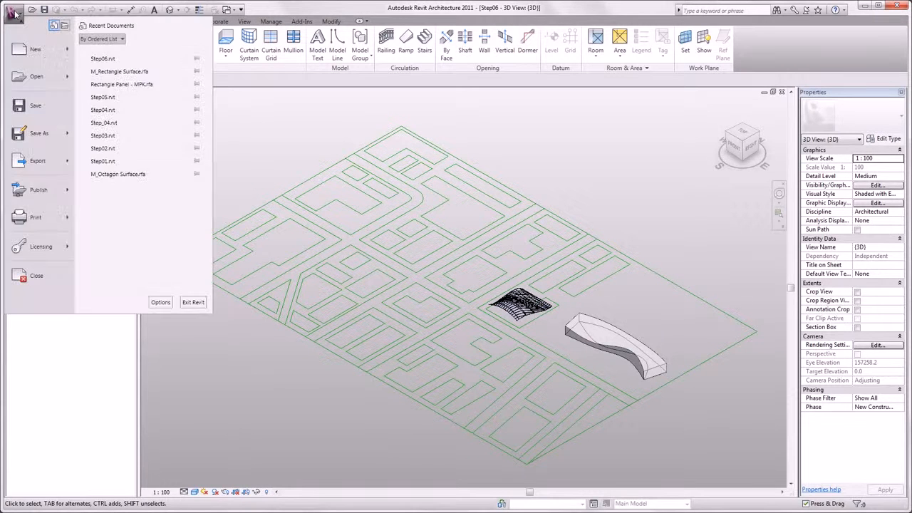
pyautogui.moveTo(51, 84)
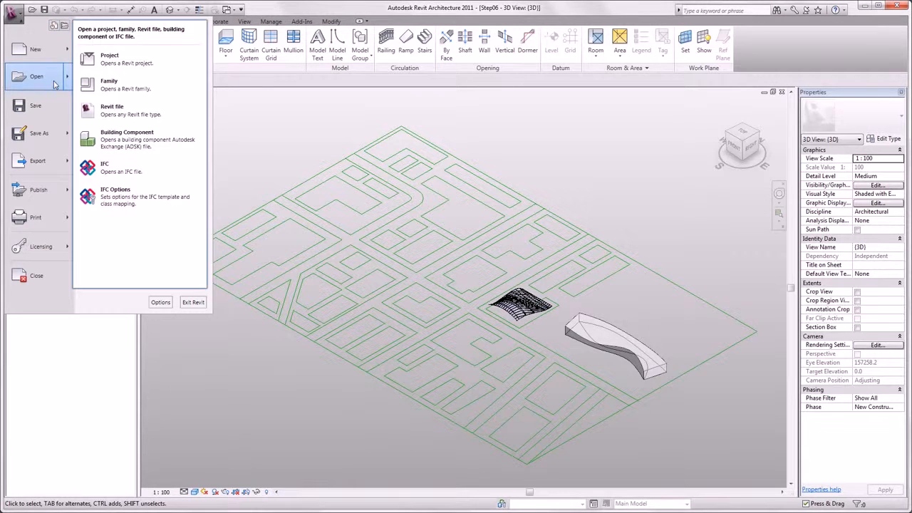
pyautogui.click(107, 85)
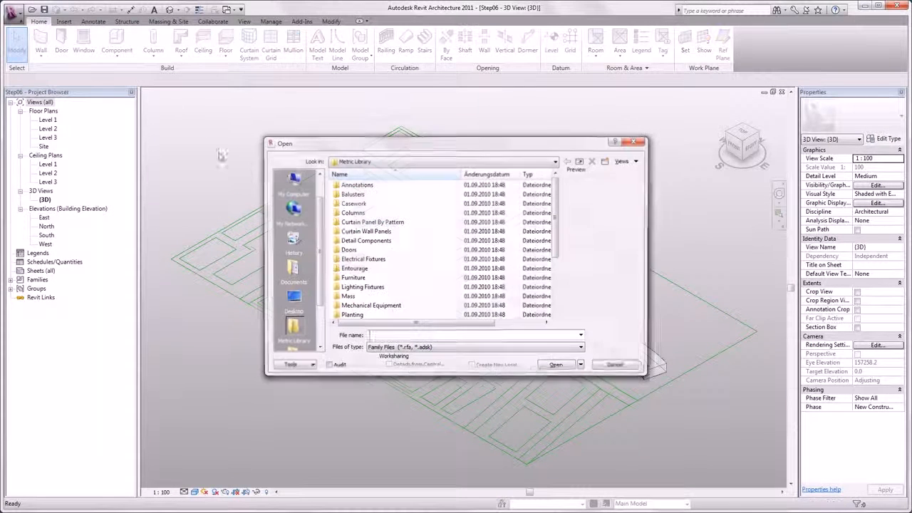
pyautogui.doubleClick(365, 223)
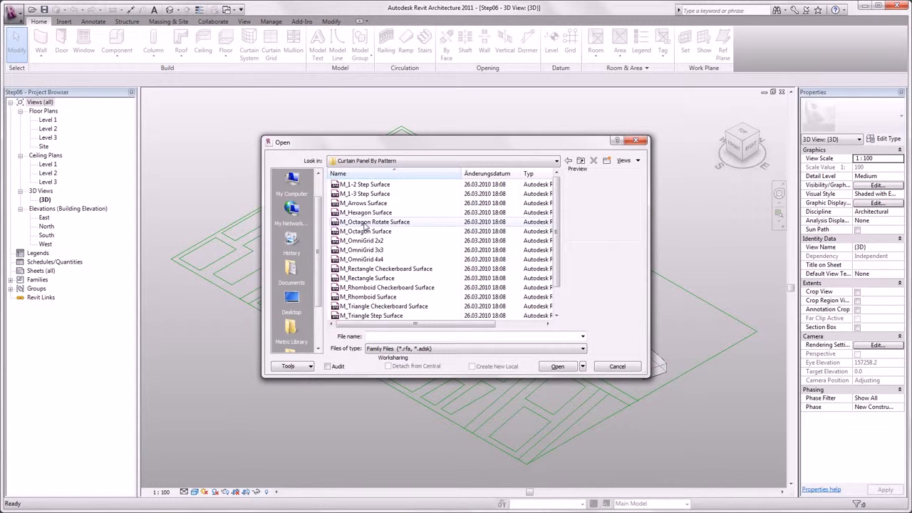
pyautogui.click(377, 279)
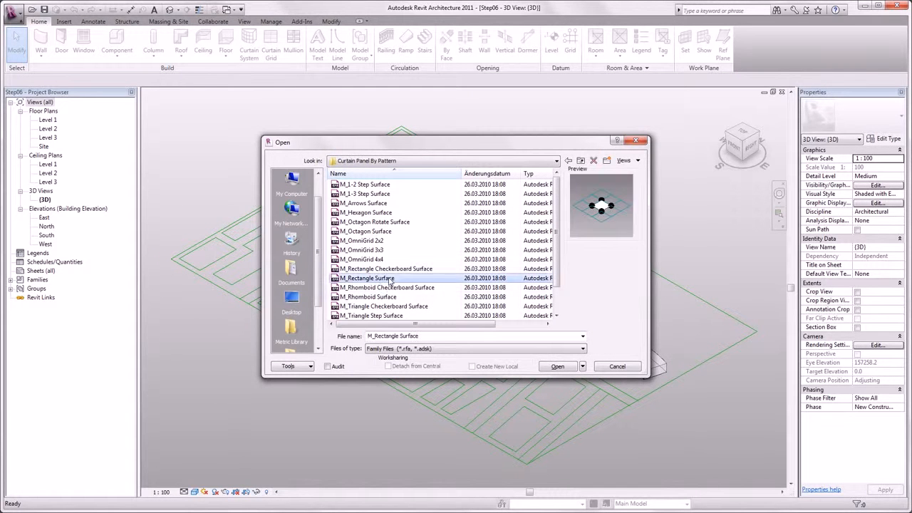
pyautogui.click(557, 367)
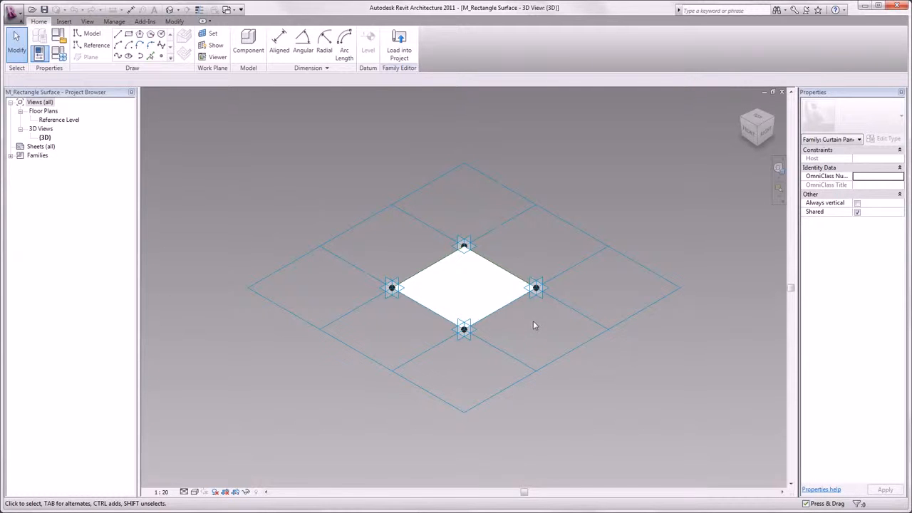
# - Delete the surface form inside the central grid cell, keeping its bounding reference lines
pyautogui.press('Tab')
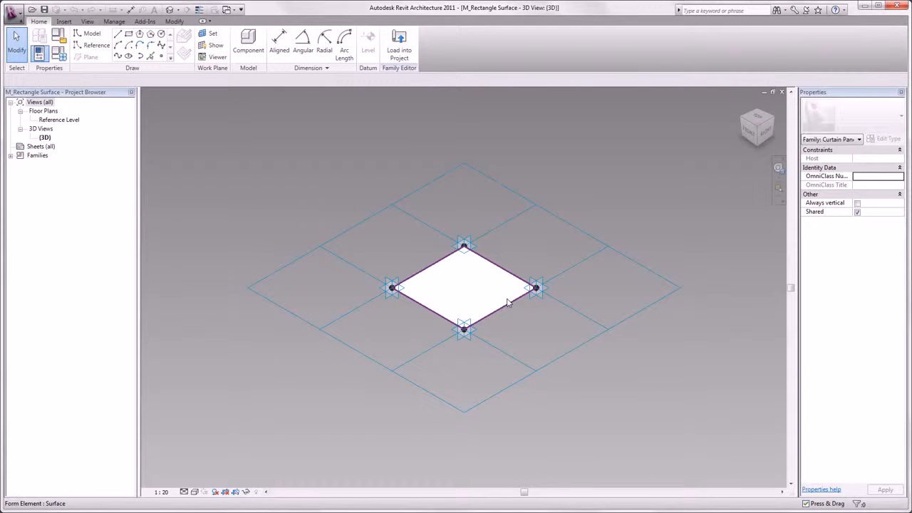
pyautogui.click(507, 299)
pyautogui.press('Delete')
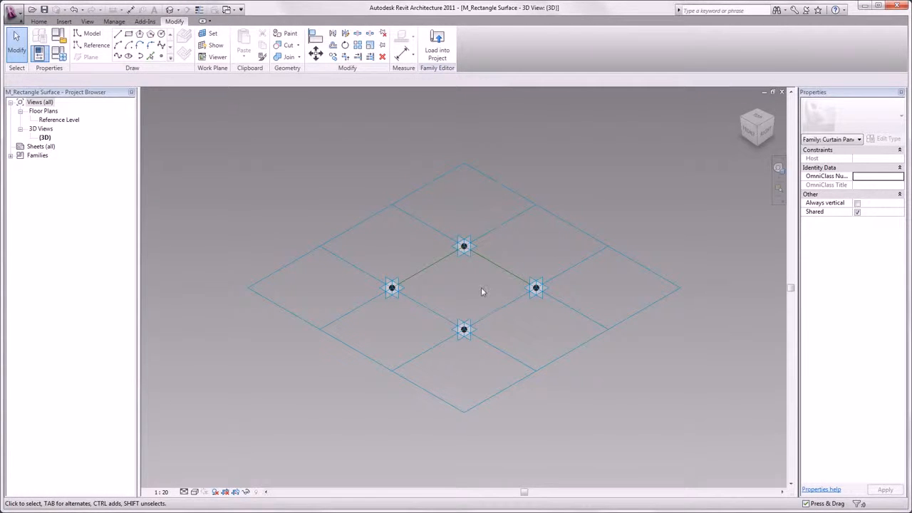
# - Draw a diagonal reference line between two opposite corner points of the central grid cell
pyautogui.click(96, 46)
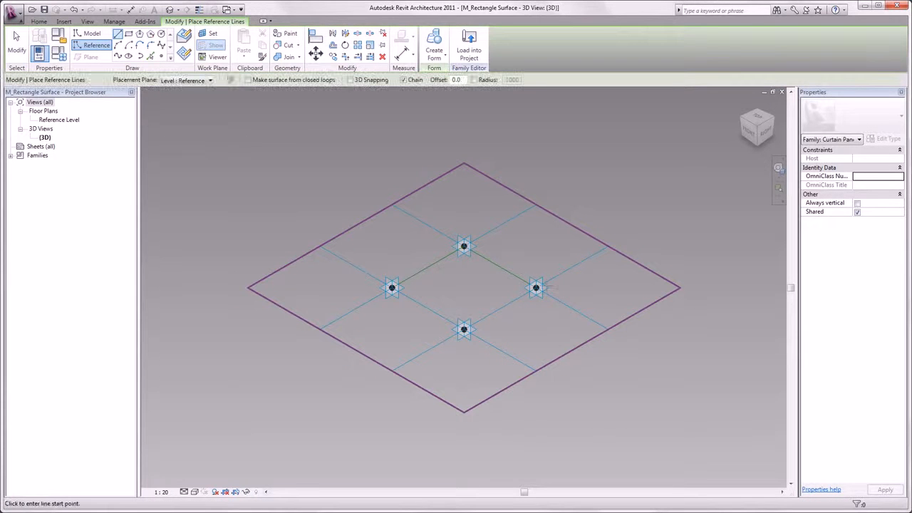
pyautogui.click(536, 288)
pyautogui.click(392, 286)
pyautogui.press('Escape')
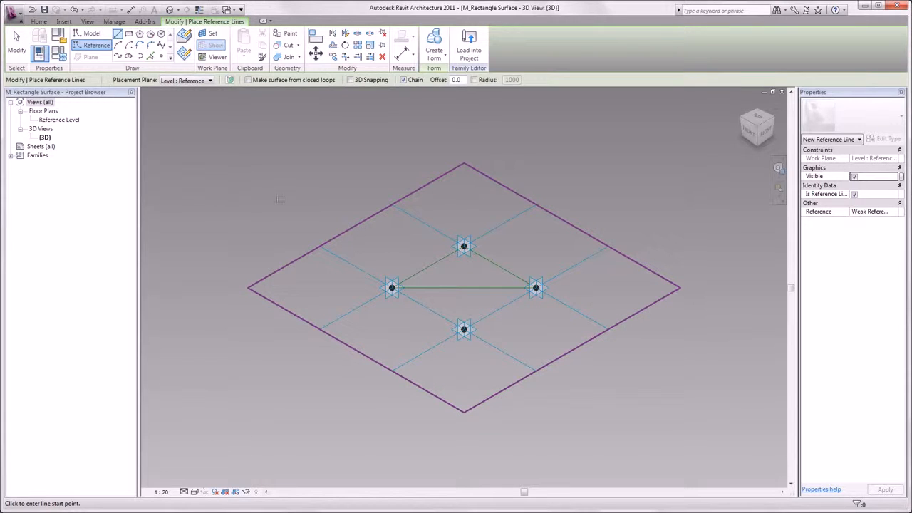
# - Place a reference point at the midpoint of the diagonal reference line
pyautogui.press('Escape')
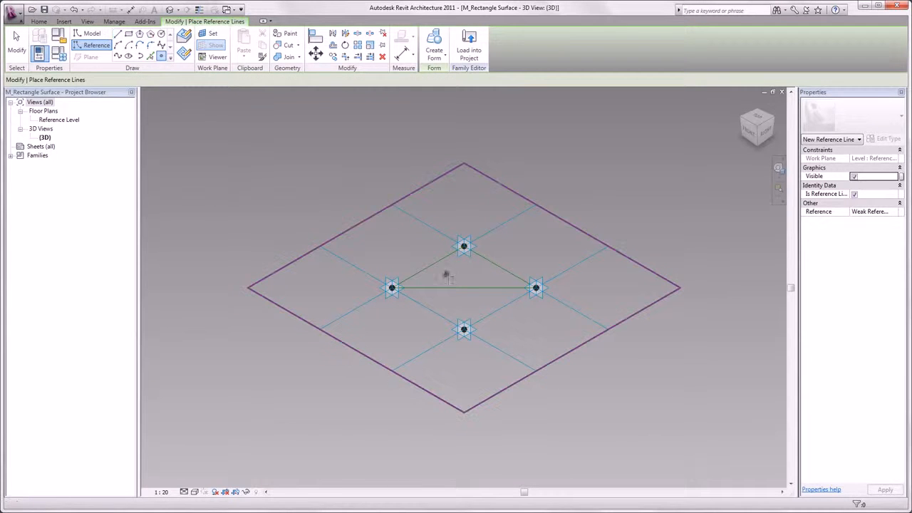
pyautogui.click(464, 287)
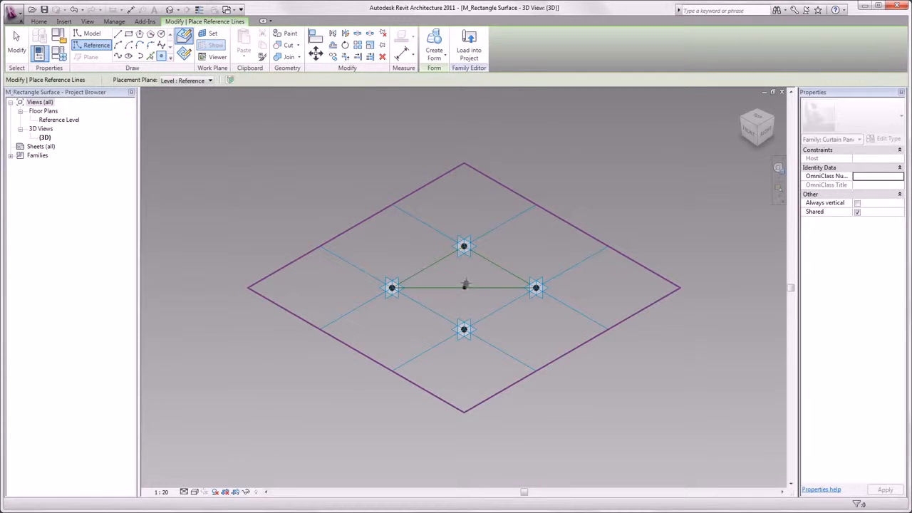
pyautogui.press('Escape')
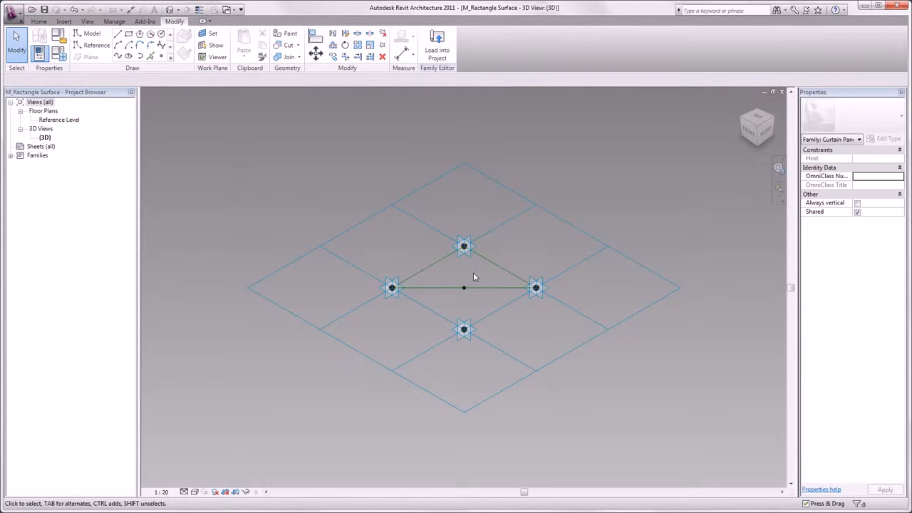
# - Draw a vertical reference line about 1280 mm long upward from the diagonal's midpoint, using that point's work plane
pyautogui.keyDown('shift'); pyautogui.moveTo(473, 272); pyautogui.dragTo(588, 266, button='middle'); pyautogui.keyUp('shift')
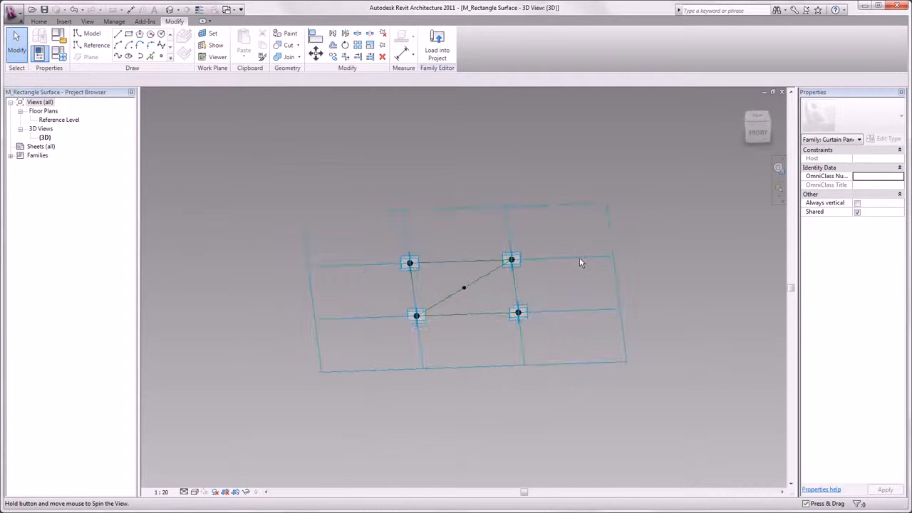
pyautogui.click(463, 286)
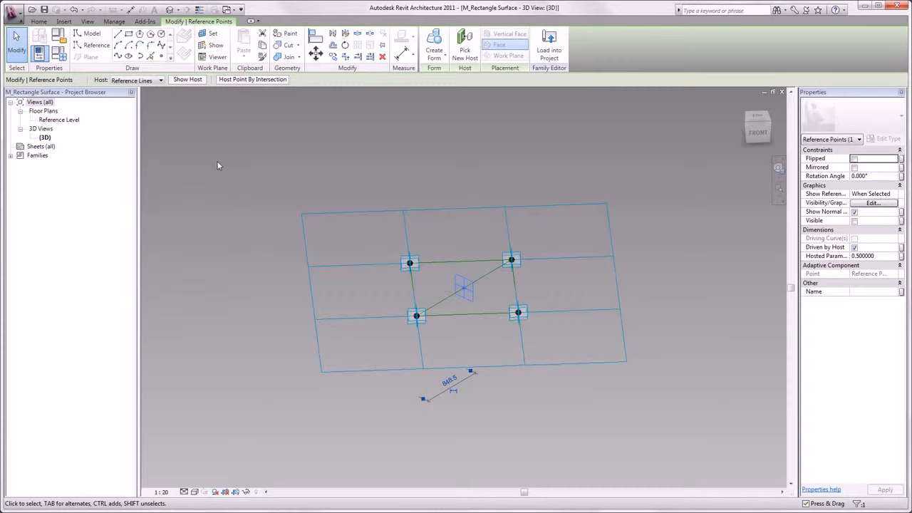
pyautogui.click(93, 45)
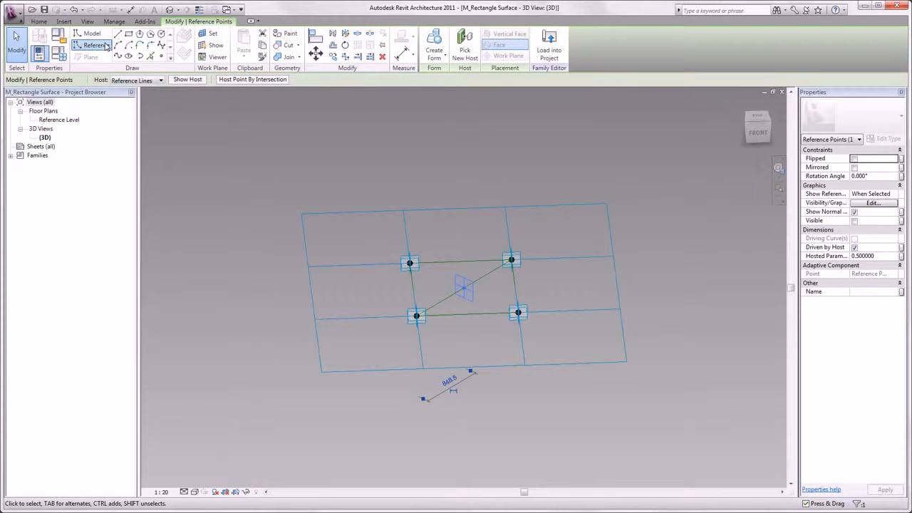
pyautogui.click(463, 287)
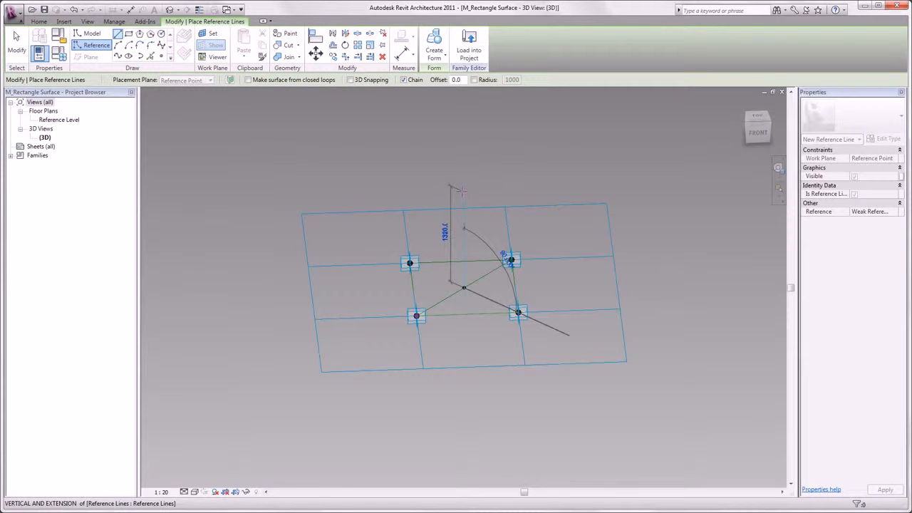
pyautogui.click(463, 196)
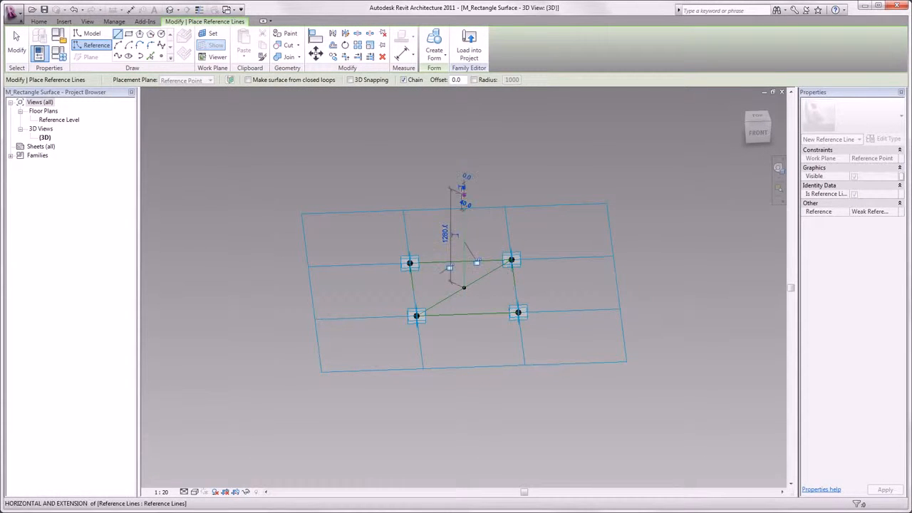
pyautogui.press('Escape')
pyautogui.press('Escape')
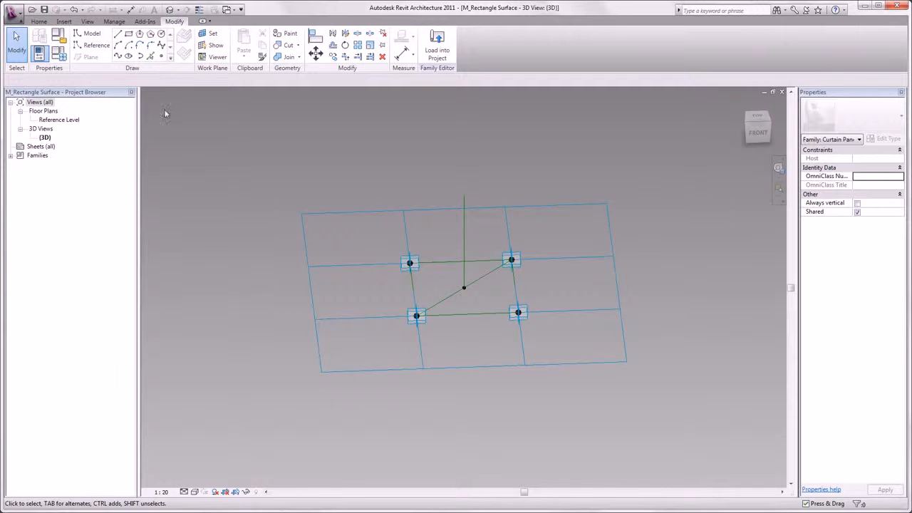
# - Add an aligned dimension between the diagonal reference line and the upper end of the vertical reference line
pyautogui.click(39, 21)
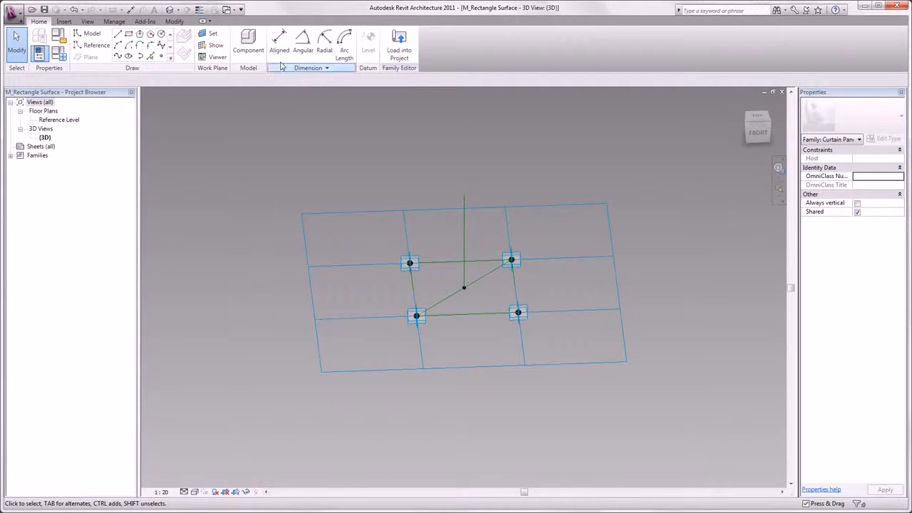
pyautogui.click(279, 43)
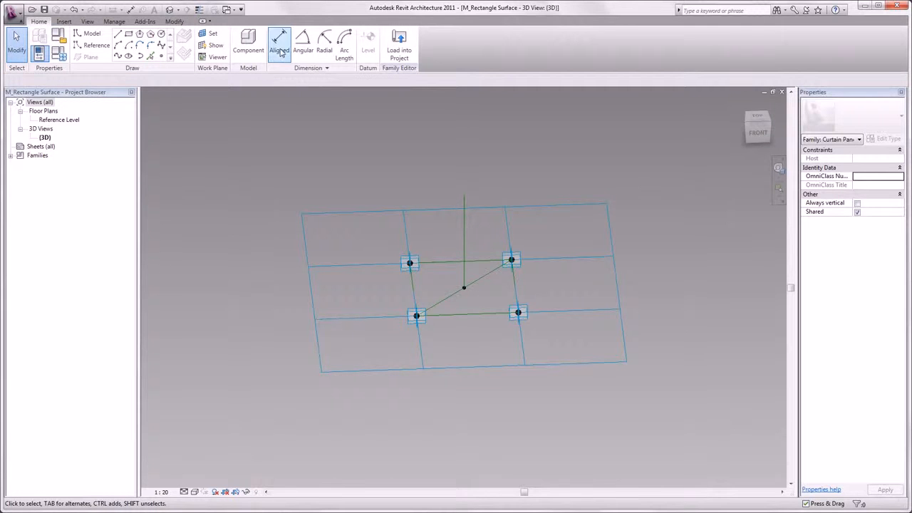
pyautogui.click(451, 299)
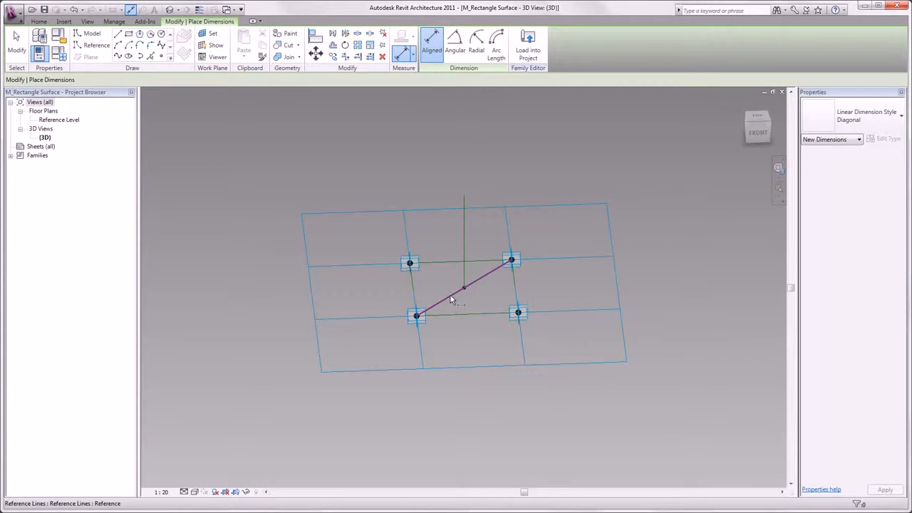
pyautogui.click(464, 195)
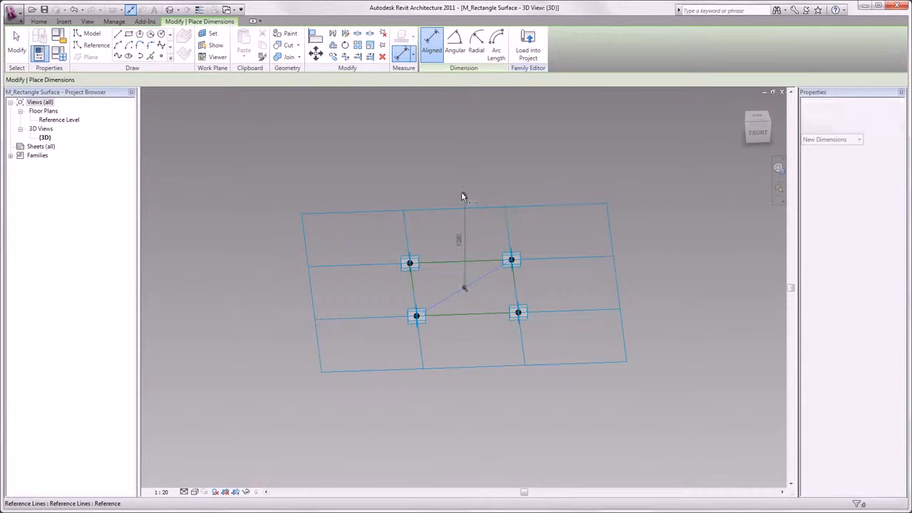
pyautogui.click(432, 165)
pyautogui.press('Escape')
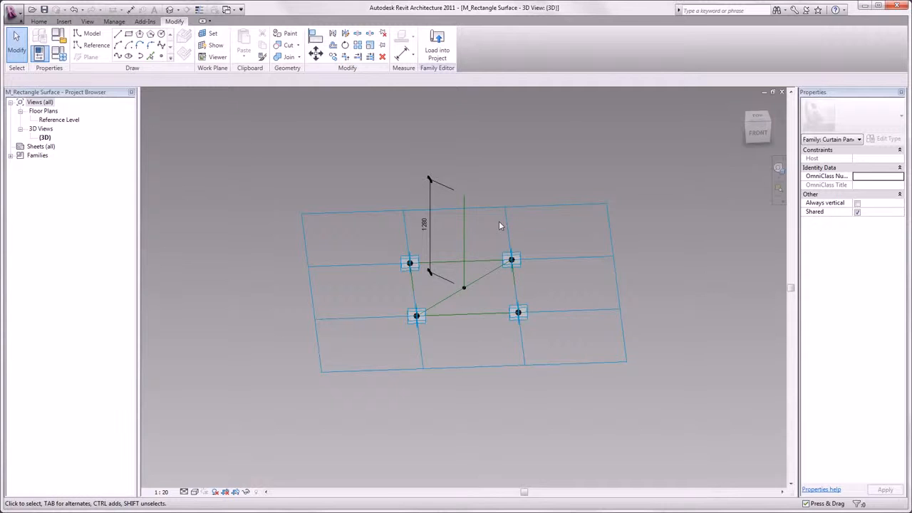
# - Label the vertical dimension with a new family type parameter named Height, grouped under Dimensions
pyautogui.click(431, 207)
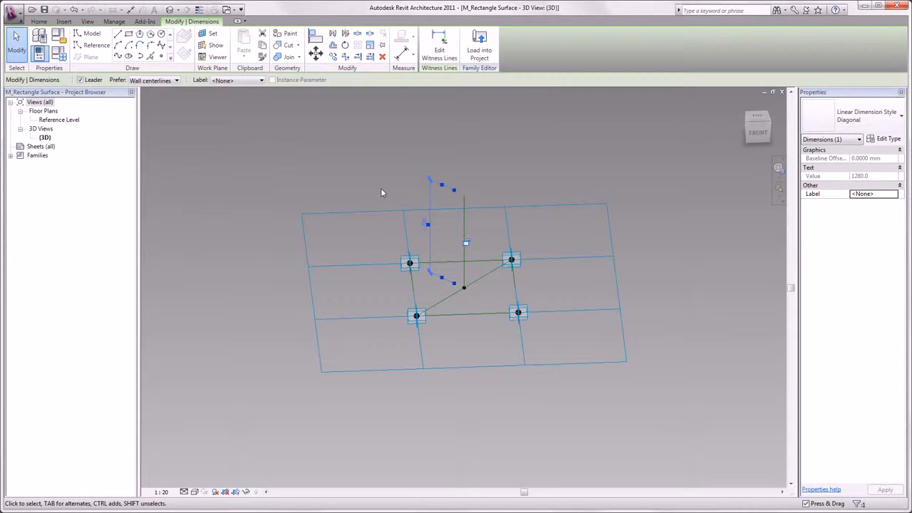
pyautogui.click(263, 81)
pyautogui.click(261, 98)
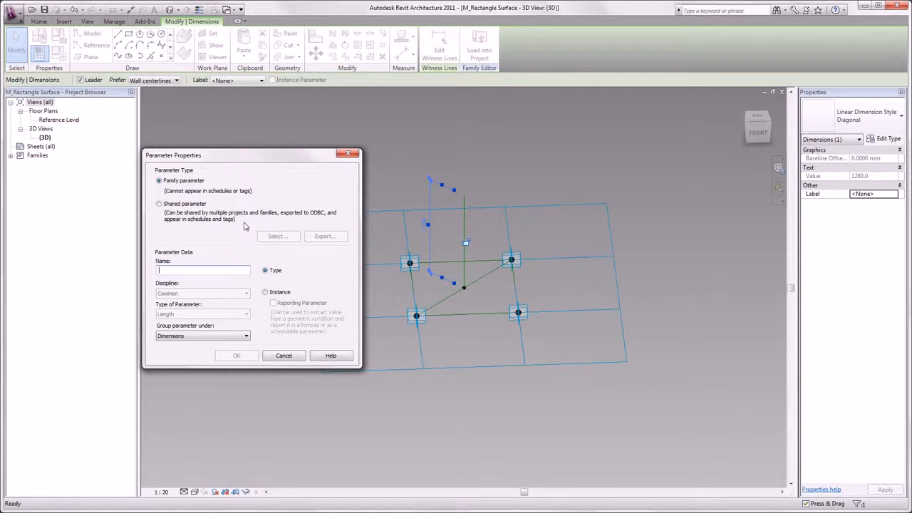
pyautogui.click(217, 269)
pyautogui.write('Height')
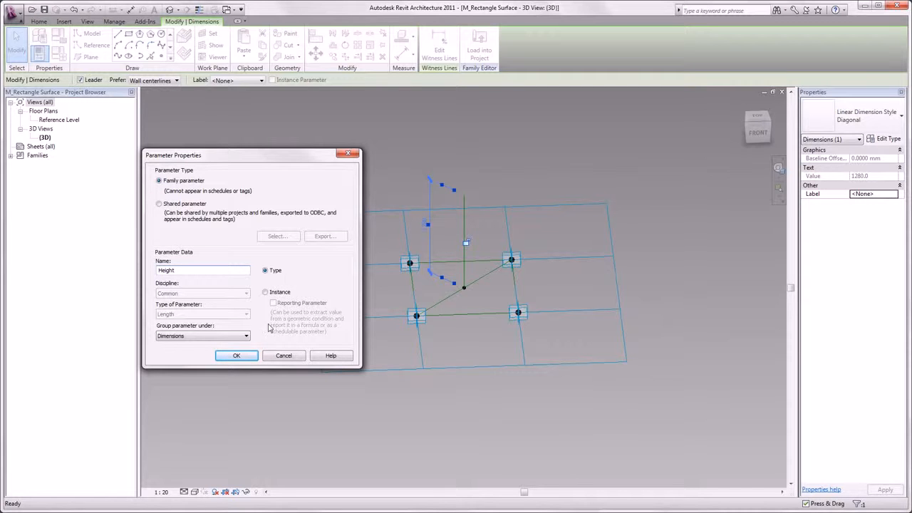
pyautogui.click(194, 340)
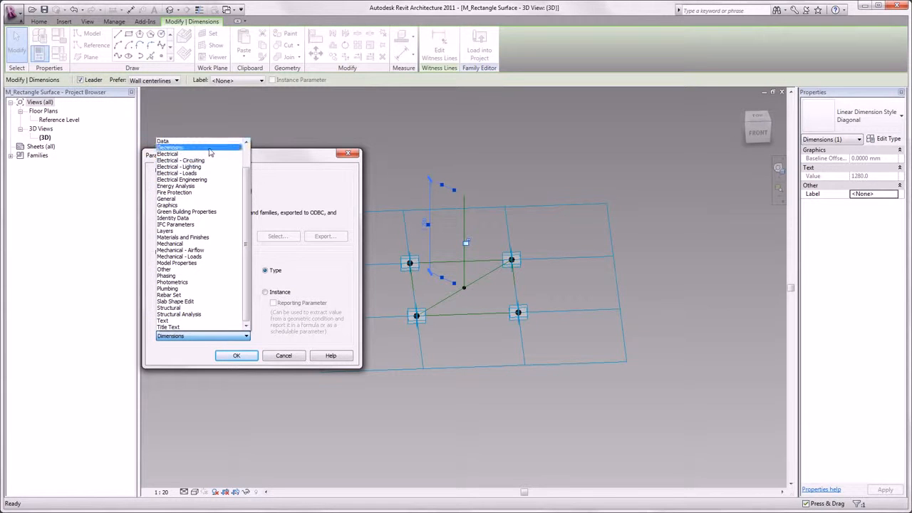
pyautogui.click(290, 282)
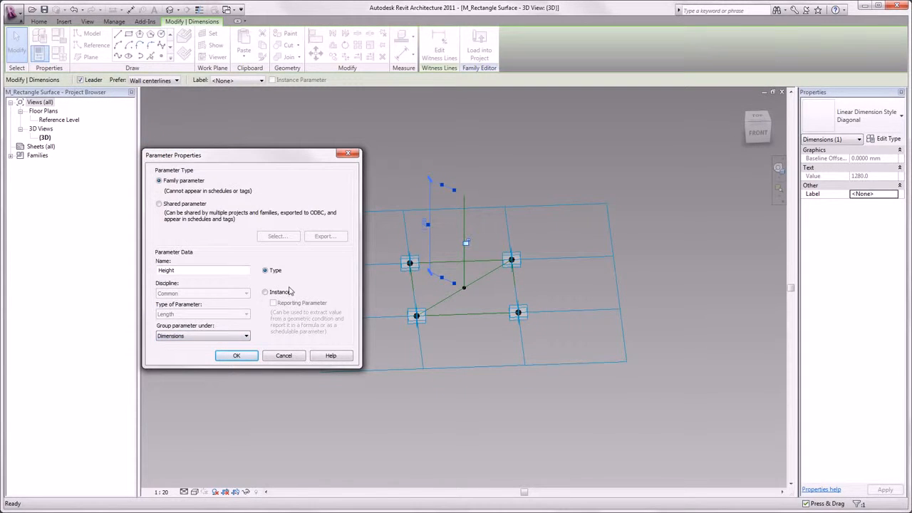
pyautogui.click(236, 356)
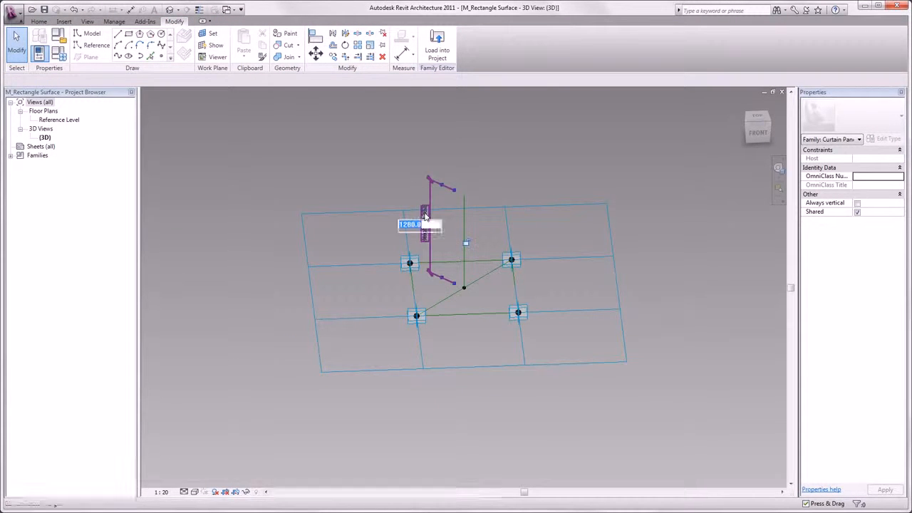
# - Set the Height dimension to 1500 mm
pyautogui.doubleClick(424, 226)
pyautogui.write('1')
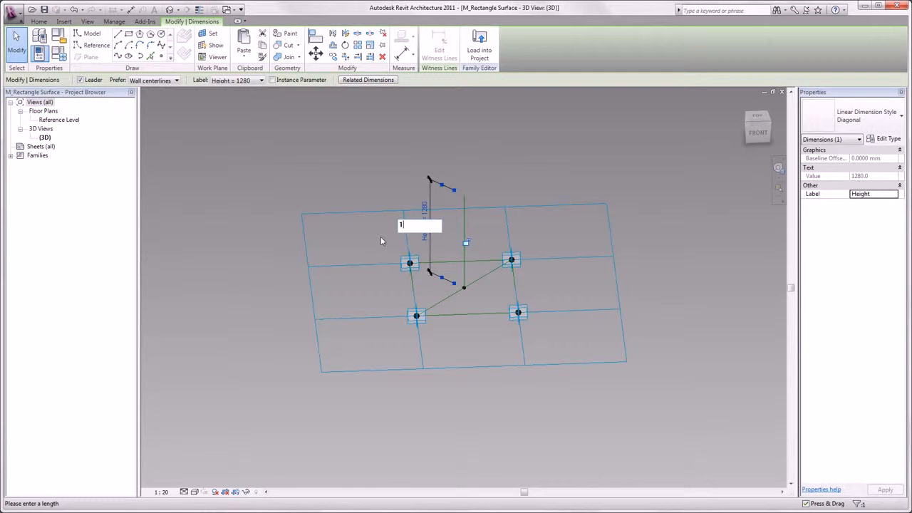
pyautogui.write('500')
pyautogui.press('Return')
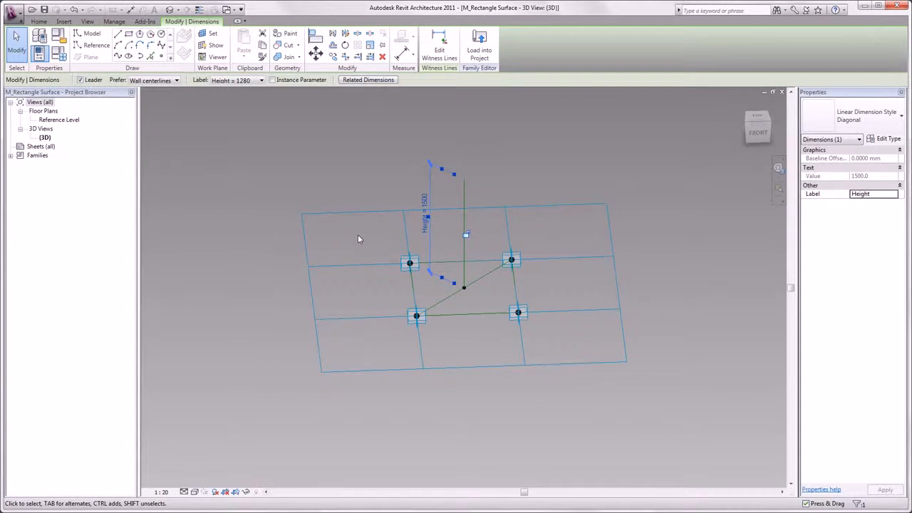
# - Place a reference point at the upper end of the vertical reference line and connect it to one corner point with a spline
pyautogui.click(161, 57)
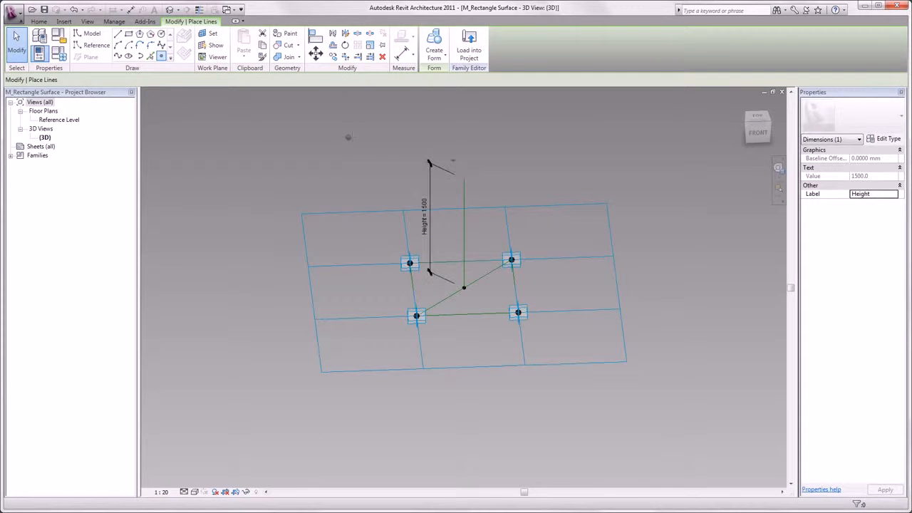
pyautogui.press('Escape')
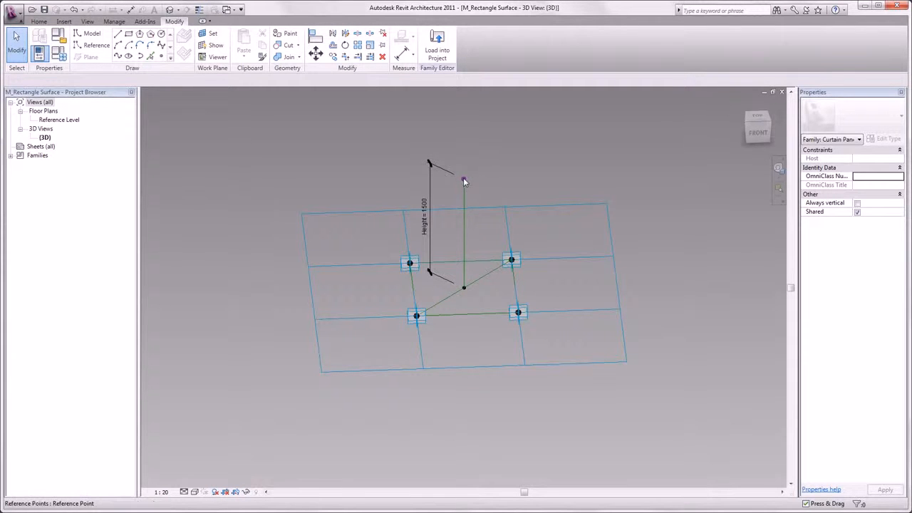
pyautogui.click(464, 177)
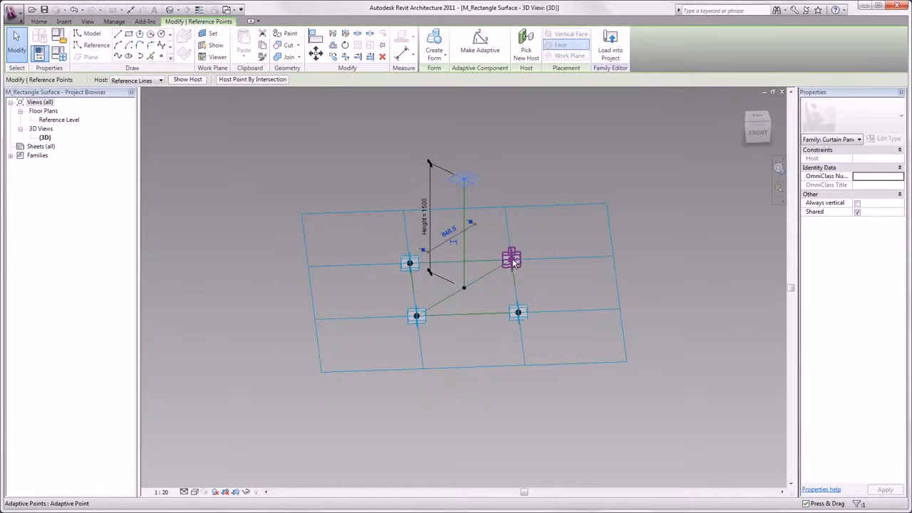
pyautogui.keyDown('ctrl'); pyautogui.click(513, 261); pyautogui.keyUp('ctrl')
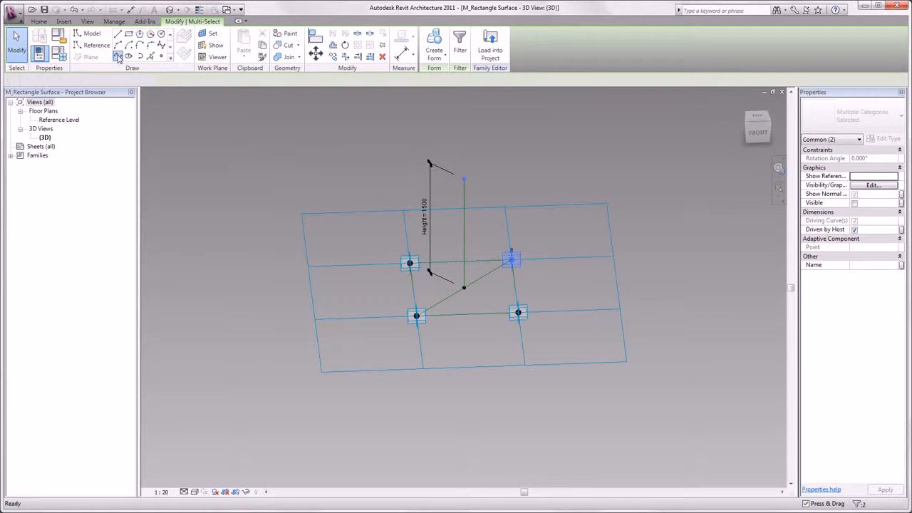
pyautogui.click(118, 57)
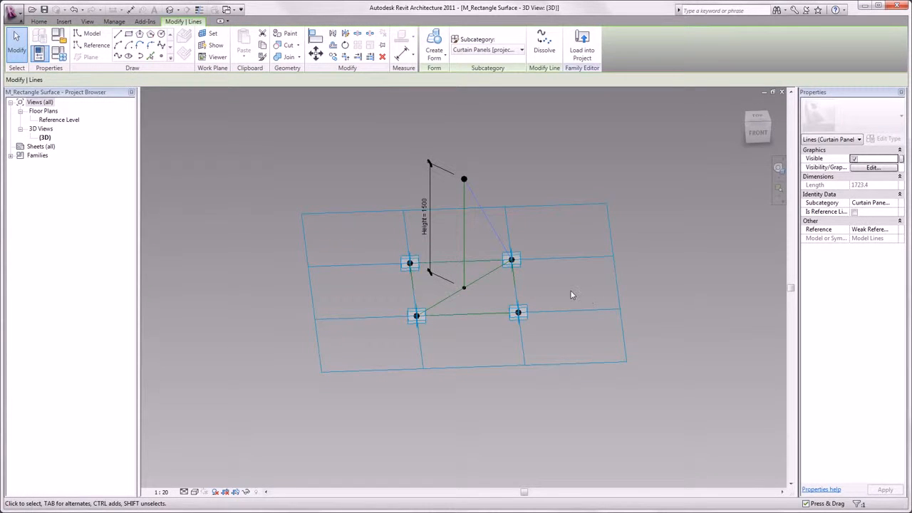
# - Connect the raised point to each of the three remaining corner points with Spline Through Points lines
pyautogui.keyDown('shift'); pyautogui.moveTo(567, 297); pyautogui.dragTo(367, 331, button='middle'); pyautogui.keyUp('shift')
pyautogui.moveTo(446, 108); pyautogui.dragTo(541, 229)
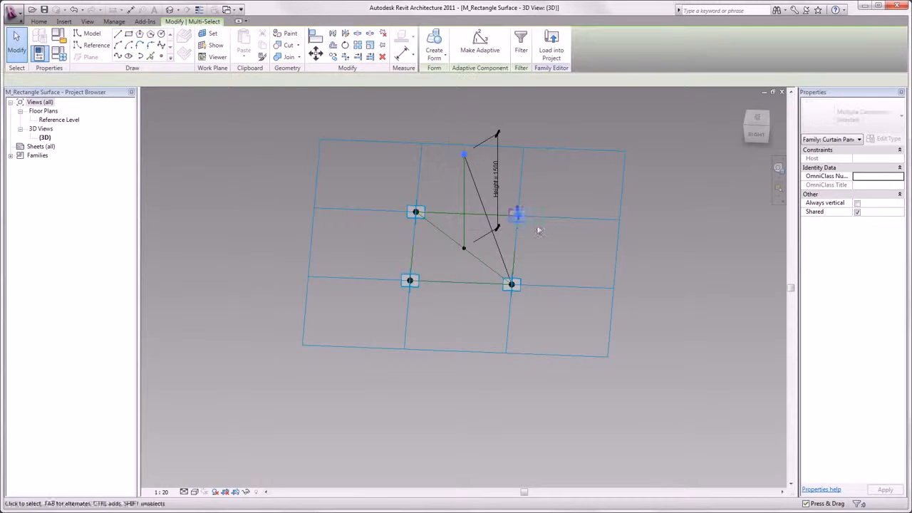
pyautogui.click(119, 57)
pyautogui.keyDown('shift'); pyautogui.moveTo(535, 200); pyautogui.dragTo(279, 273, button='middle'); pyautogui.keyUp('shift')
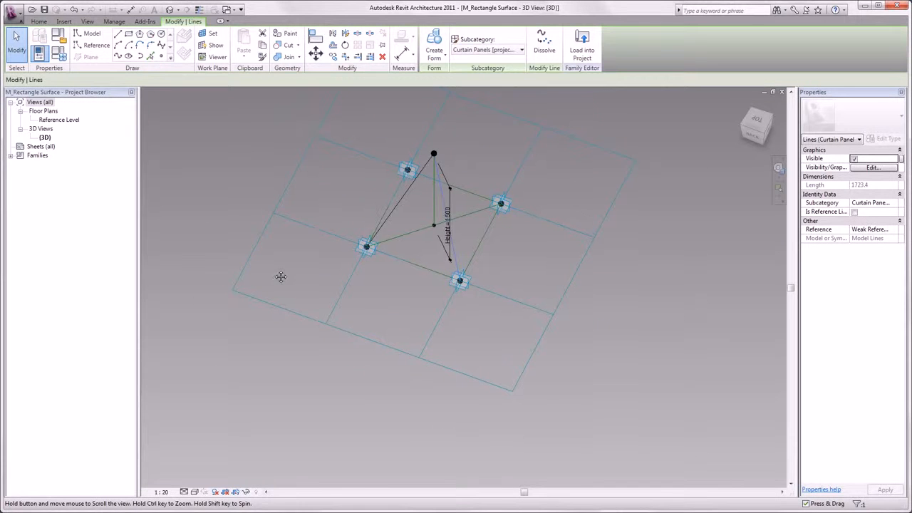
pyautogui.moveTo(418, 119); pyautogui.dragTo(524, 215)
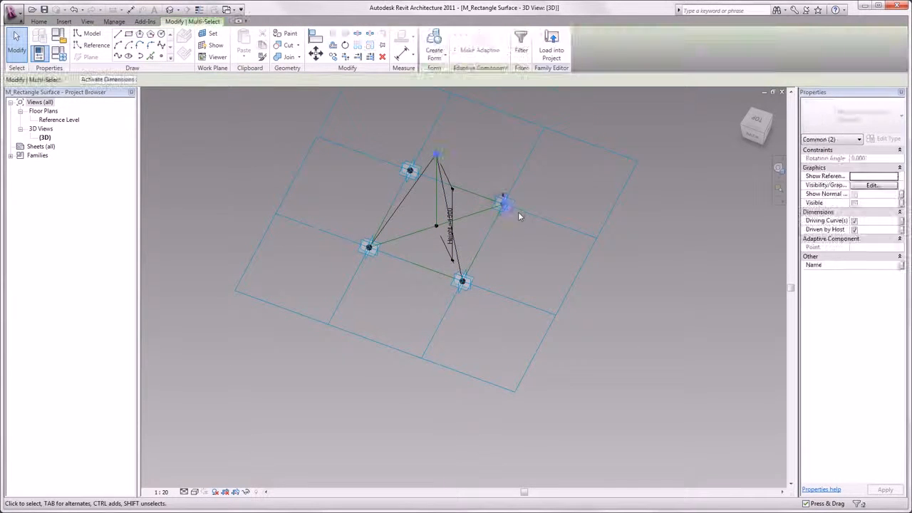
pyautogui.rightClick(476, 170)
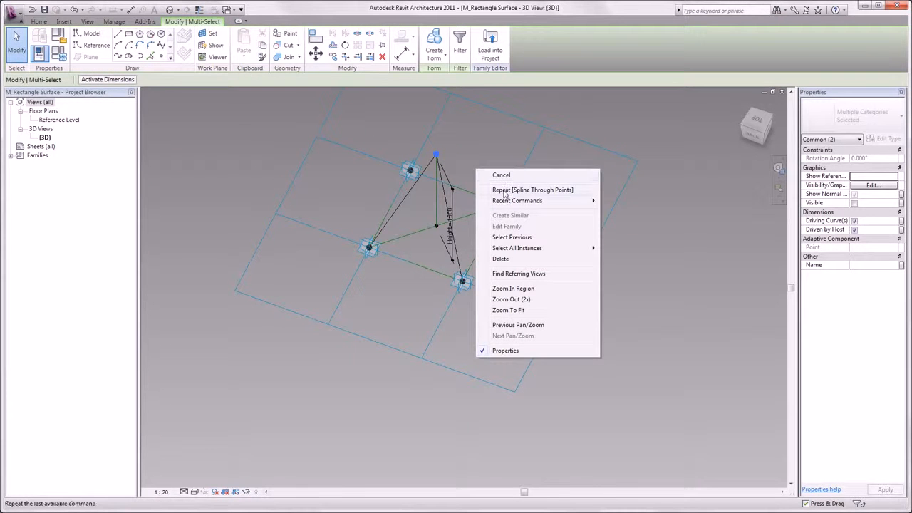
pyautogui.click(502, 191)
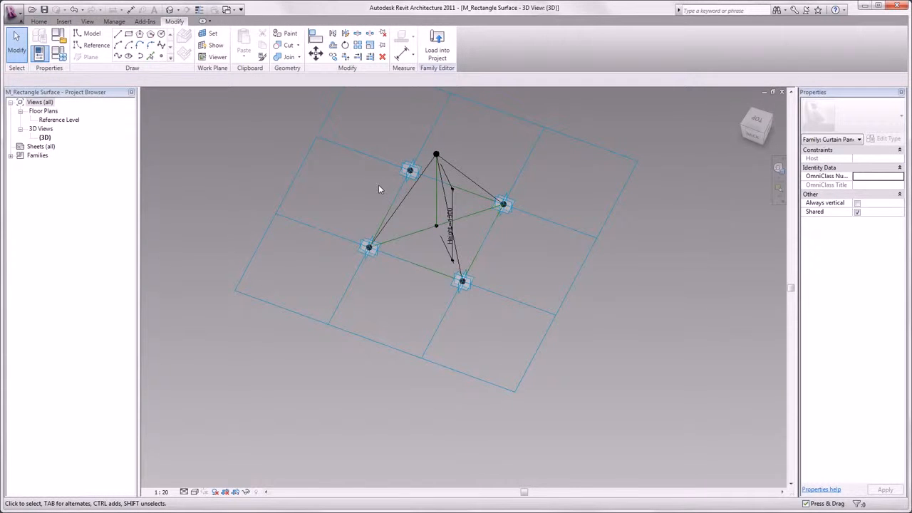
pyautogui.moveTo(378, 184); pyautogui.dragTo(347, 187)
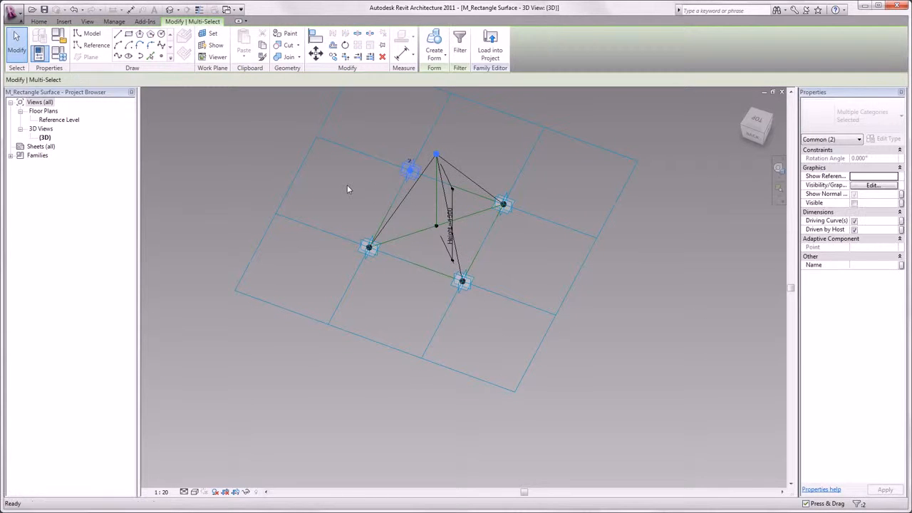
pyautogui.press('Return')
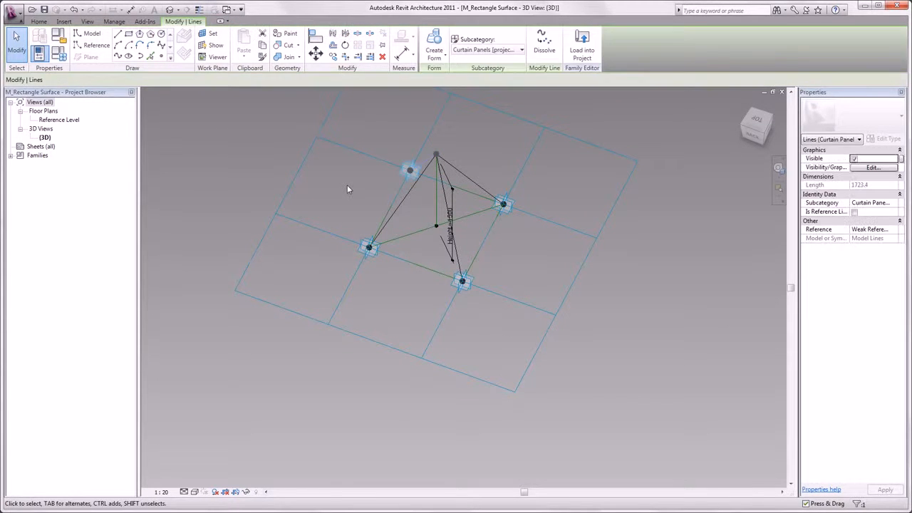
pyautogui.click(347, 189)
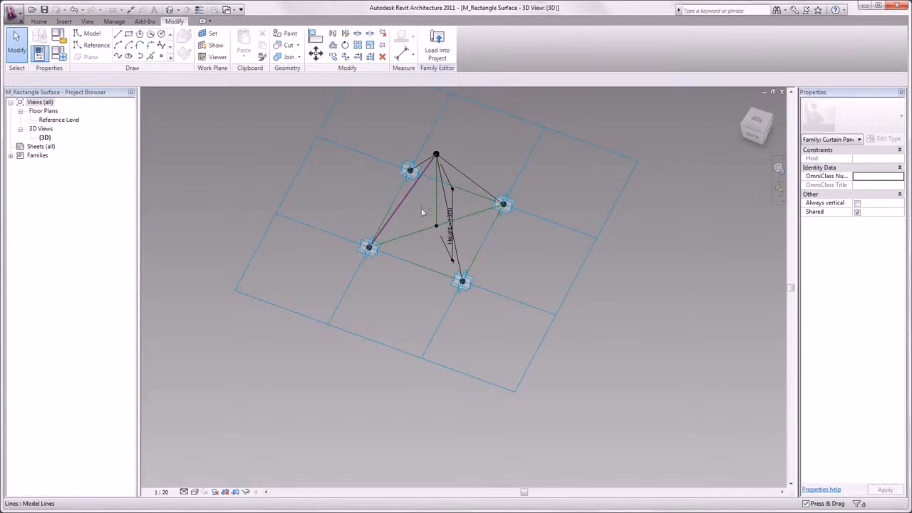
# - Create the first triangular face as a planar form from two sloping lines and the base reference line between their corners
pyautogui.click(459, 256)
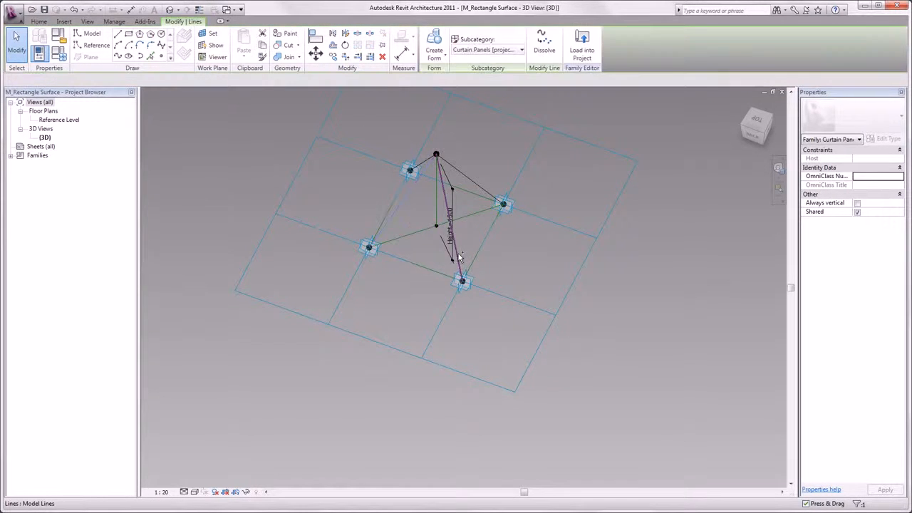
pyautogui.click(423, 269)
pyautogui.keyDown('ctrl'); pyautogui.click(423, 270); pyautogui.keyUp('ctrl')
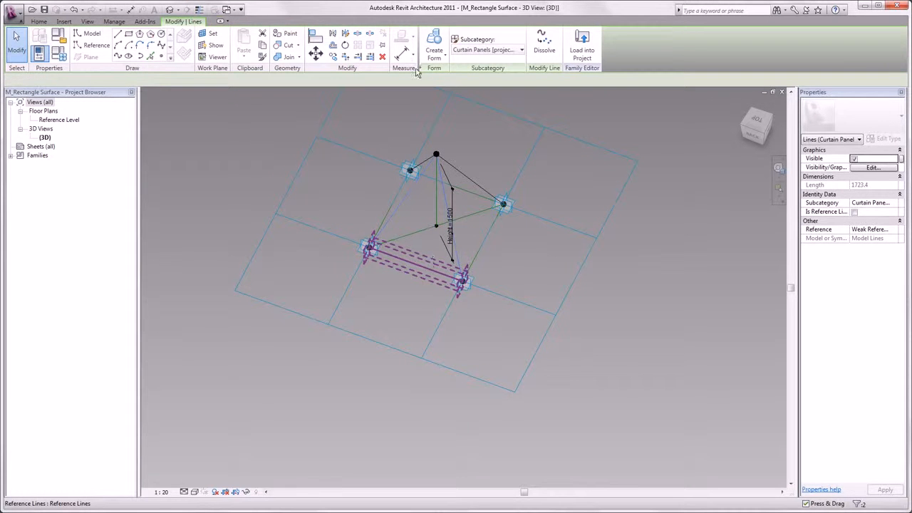
pyautogui.click(435, 44)
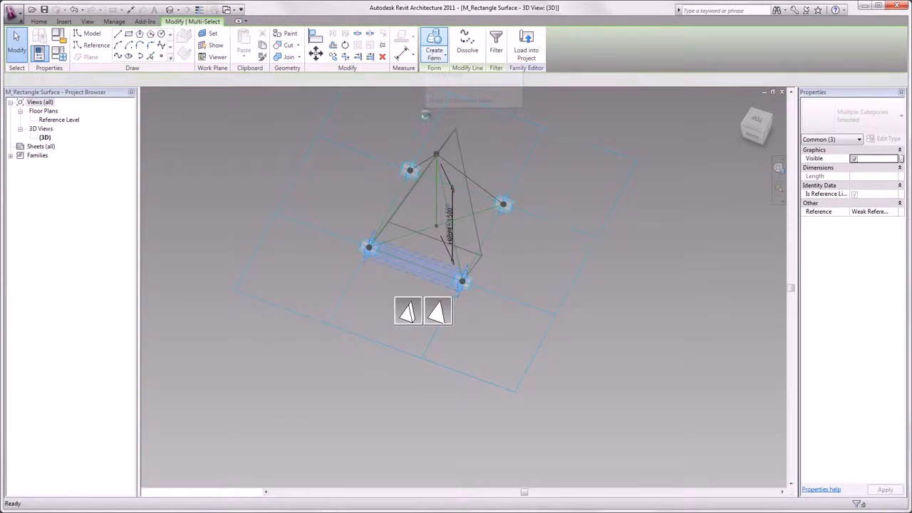
pyautogui.click(440, 320)
# - Create a second planar triangular form next to the first, using their shared sloping edge, the next sloping line and the base line
pyautogui.keyDown('shift'); pyautogui.moveTo(512, 273); pyautogui.dragTo(395, 280, button='middle'); pyautogui.keyUp('shift')
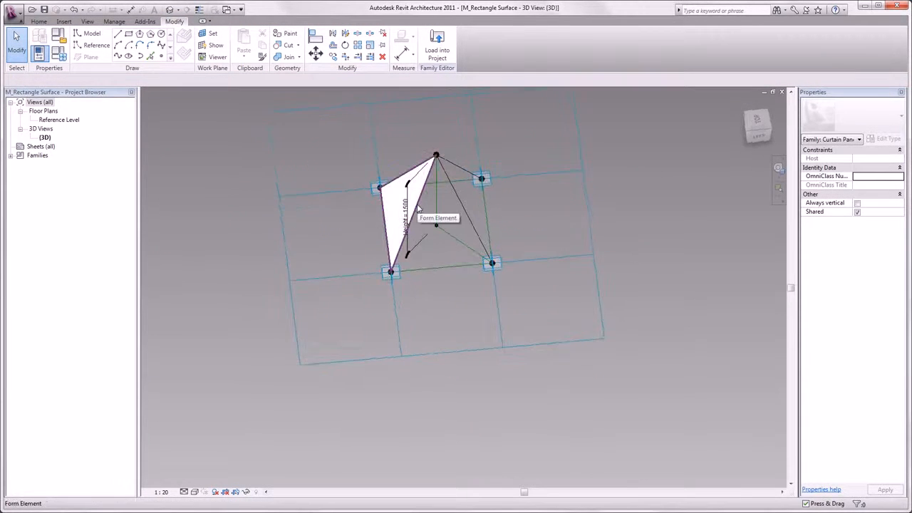
pyautogui.click(417, 204)
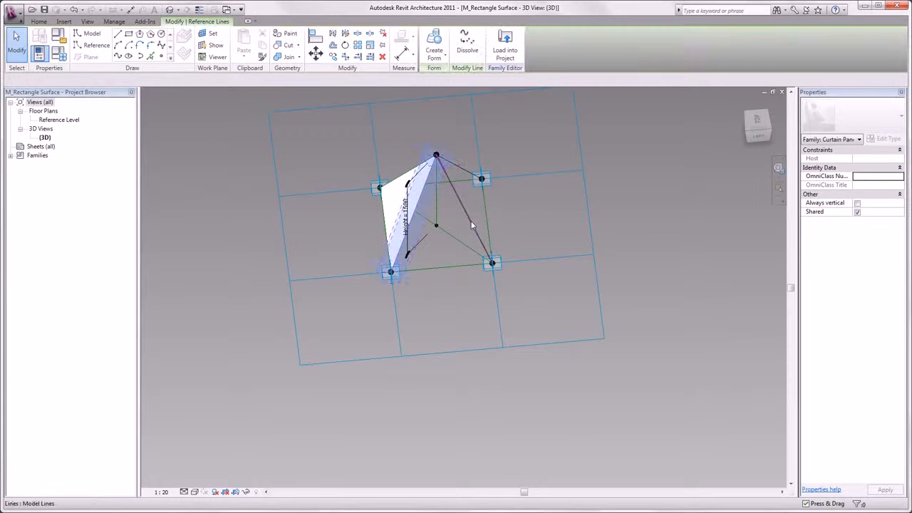
pyautogui.keyDown('ctrl'); pyautogui.click(452, 264); pyautogui.keyUp('ctrl')
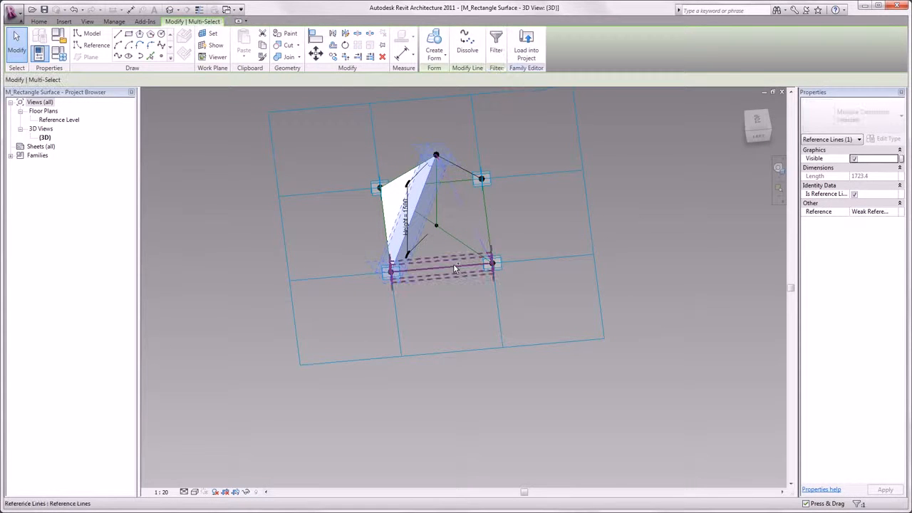
pyautogui.click(434, 44)
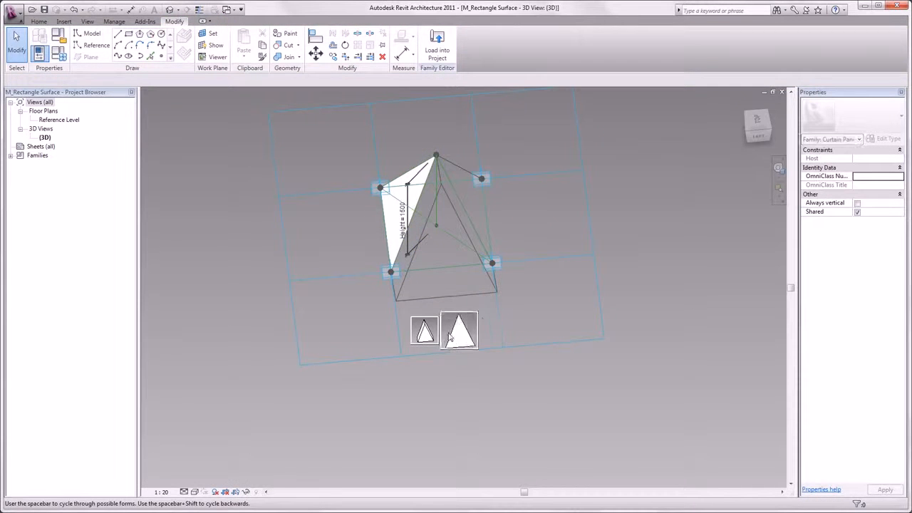
pyautogui.click(454, 331)
# - Create the third planar triangular form from the next base reference line and the two sloping edges that meet at the raised point
pyautogui.keyDown('shift'); pyautogui.moveTo(526, 245); pyautogui.dragTo(485, 205, button='middle'); pyautogui.keyUp('shift')
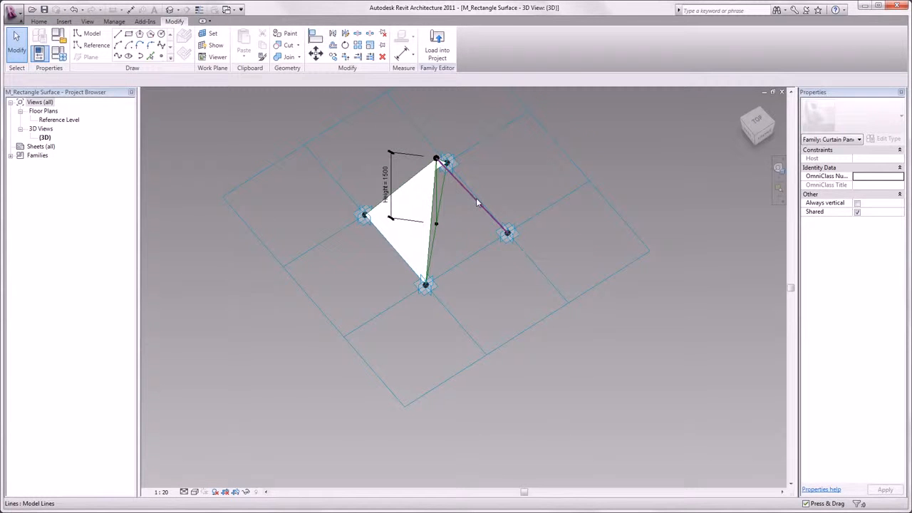
pyautogui.click(471, 256)
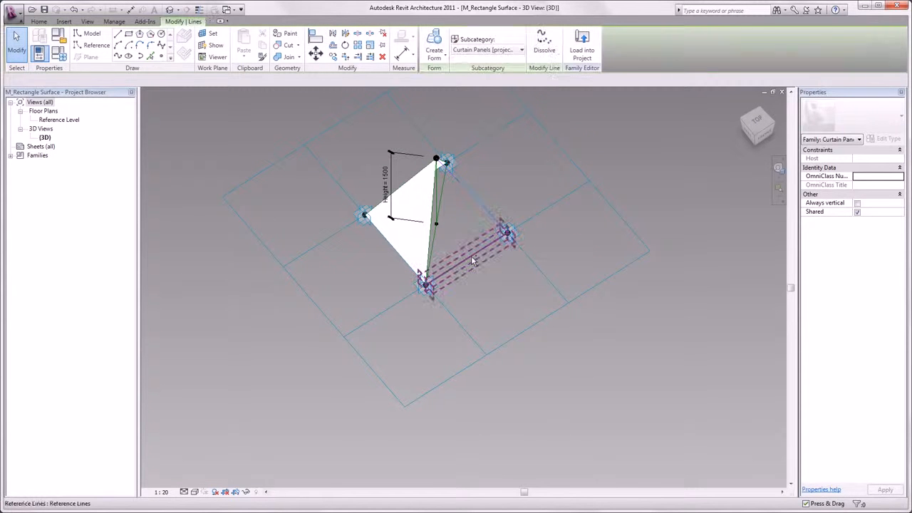
pyautogui.keyDown('ctrl'); pyautogui.click(430, 233); pyautogui.keyUp('ctrl')
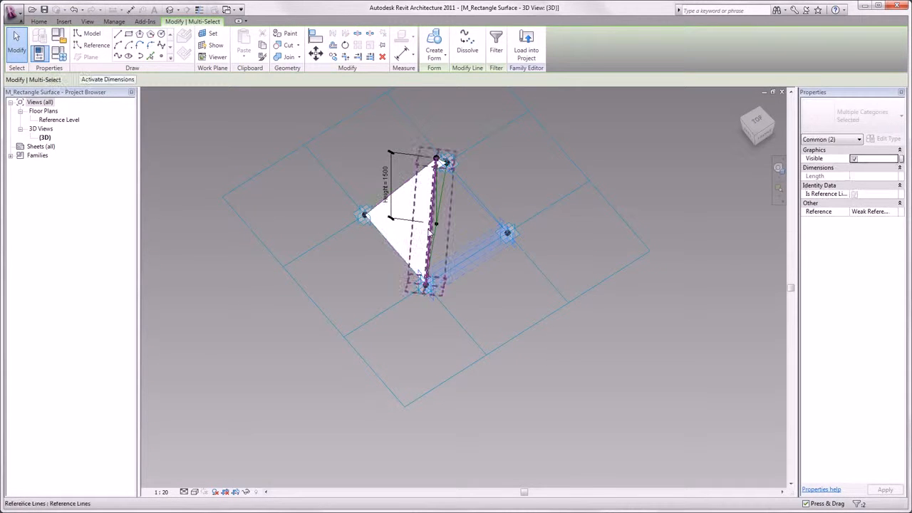
pyautogui.keyDown('ctrl'); pyautogui.click(429, 233); pyautogui.keyUp('ctrl')
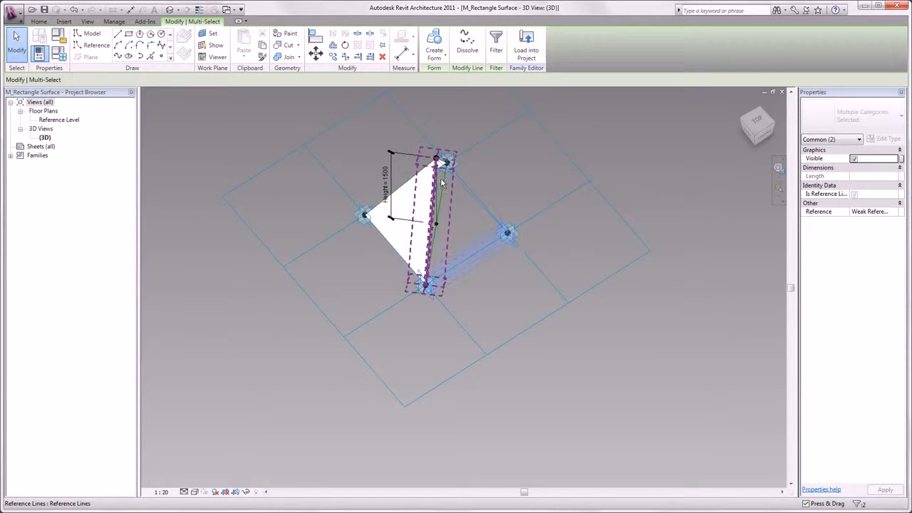
pyautogui.click(438, 40)
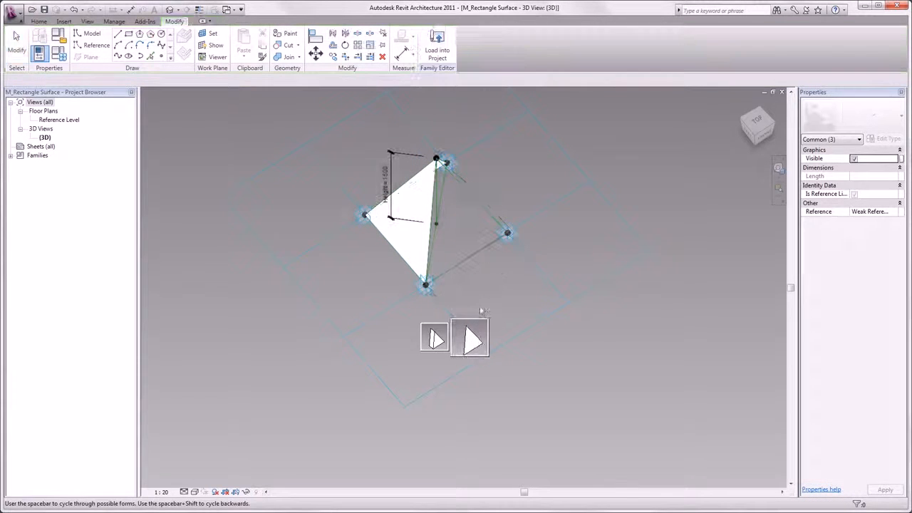
pyautogui.click(470, 341)
# - Close the remaining open side of the pyramid with a planar triangular form from its two sloping edges and base line
pyautogui.keyDown('shift'); pyautogui.moveTo(520, 188); pyautogui.dragTo(387, 218, button='middle'); pyautogui.keyUp('shift')
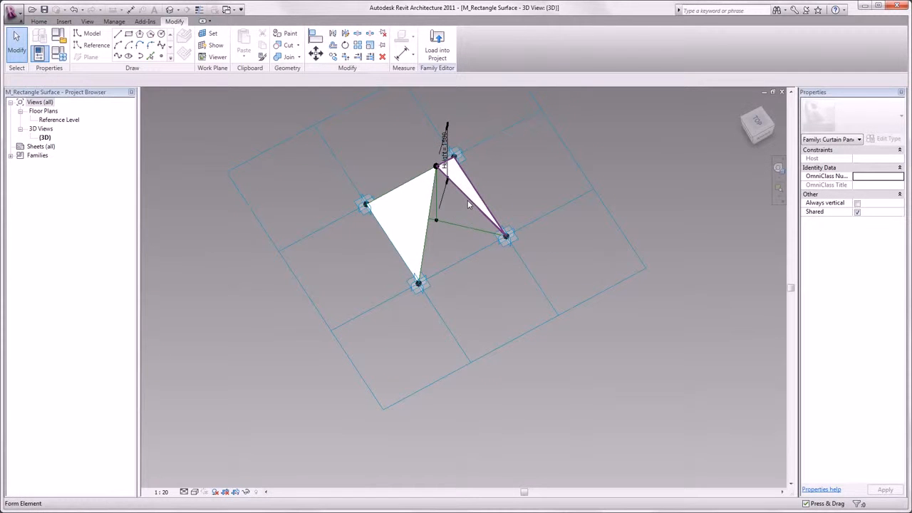
pyautogui.press('Tab')
pyautogui.click(435, 231)
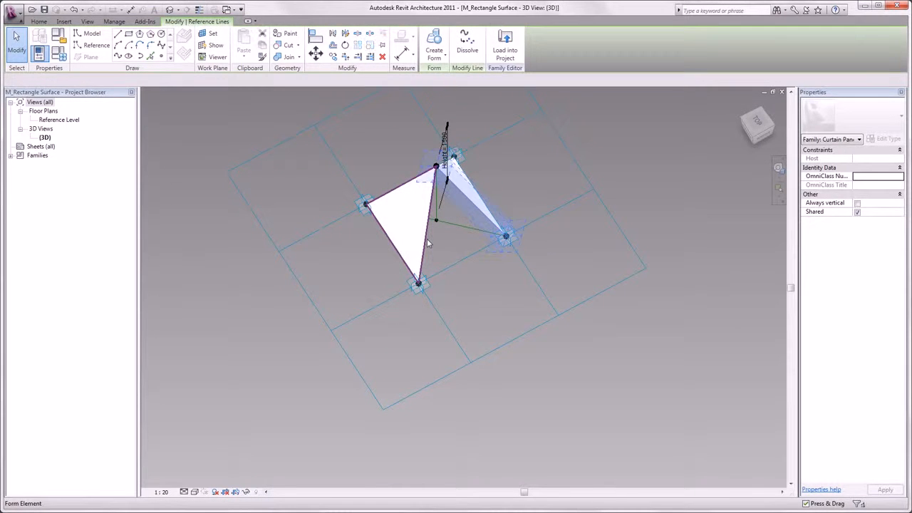
pyautogui.keyDown('ctrl'); pyautogui.click(463, 259); pyautogui.keyUp('ctrl')
pyautogui.click(435, 44)
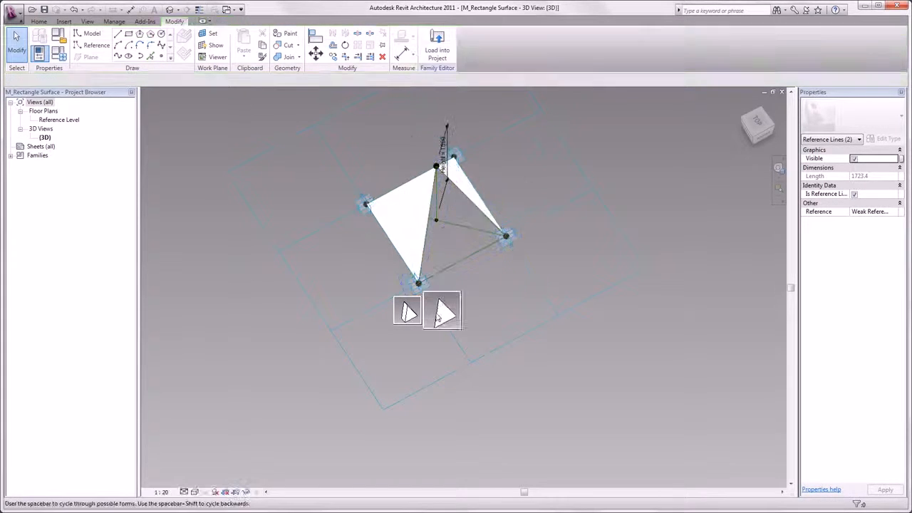
pyautogui.click(442, 312)
# - Set the Height parameter to 1000 mm in the family types and apply it to the pyramid
pyautogui.keyDown('shift'); pyautogui.moveTo(560, 271); pyautogui.dragTo(370, 177, button='middle'); pyautogui.keyUp('shift')
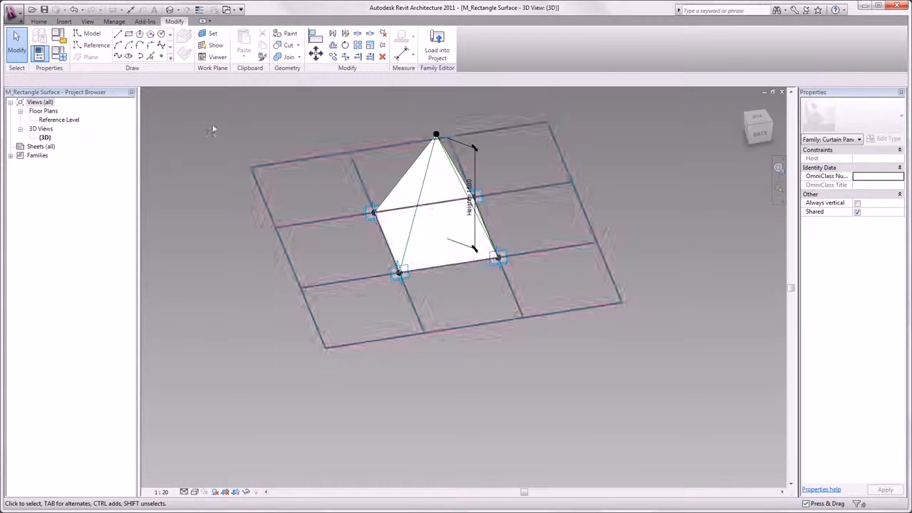
pyautogui.click(60, 56)
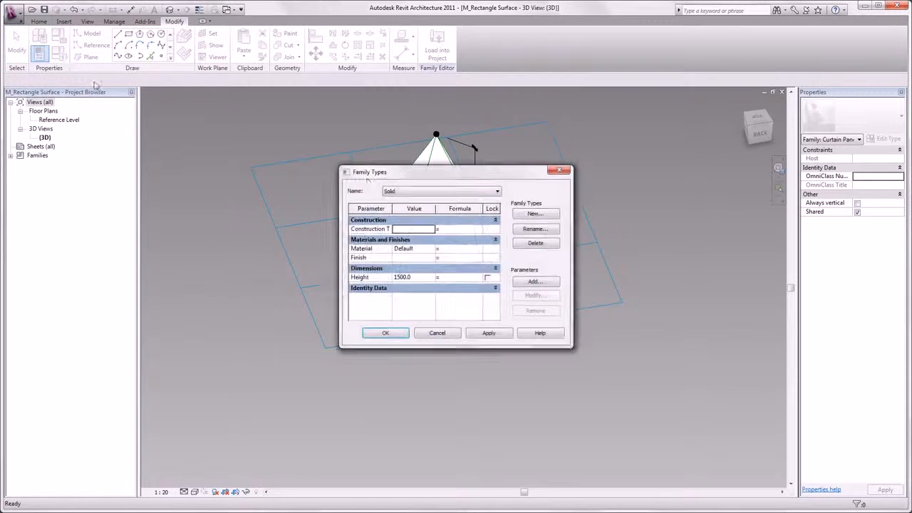
pyautogui.moveTo(383, 178); pyautogui.dragTo(136, 157)
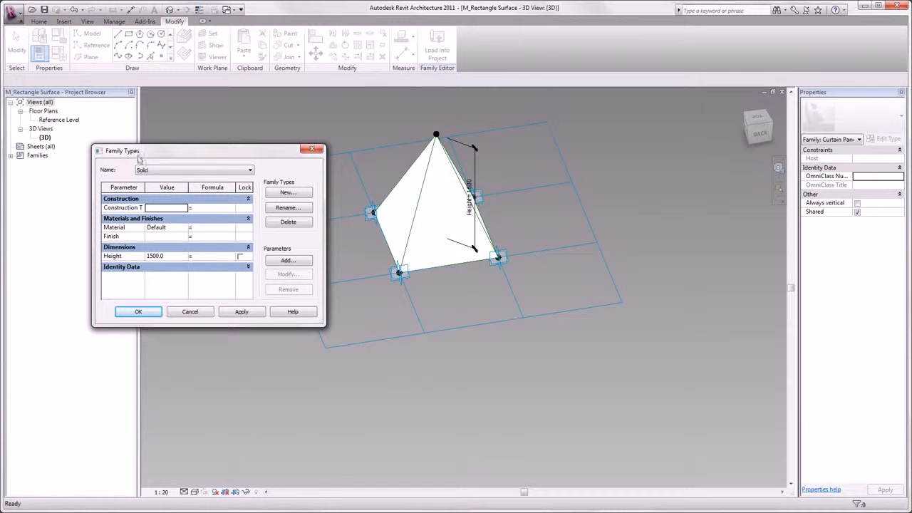
pyautogui.click(171, 257)
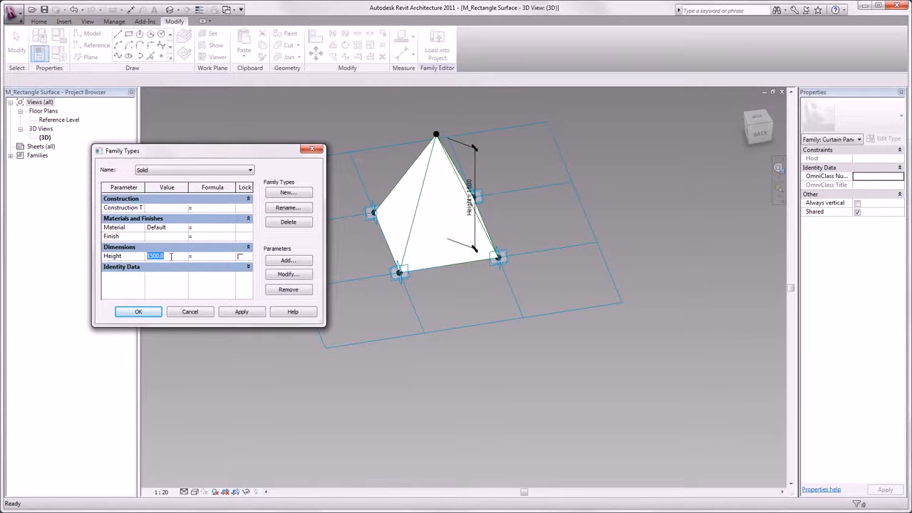
pyautogui.write('1000')
pyautogui.press('Tab')
pyautogui.click(151, 307)
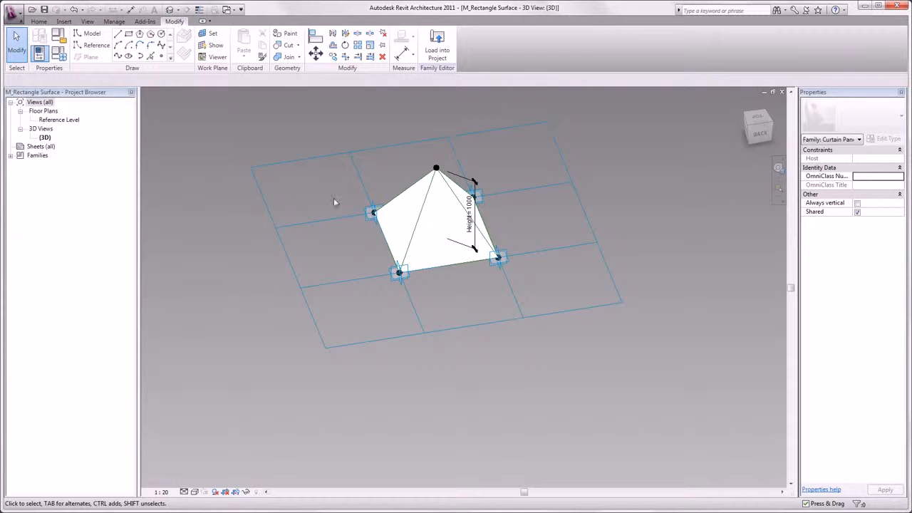
# - Load the pyramid panel family into the Step06 project and open the curved block-shaped mass for in-place editing
pyautogui.click(439, 52)
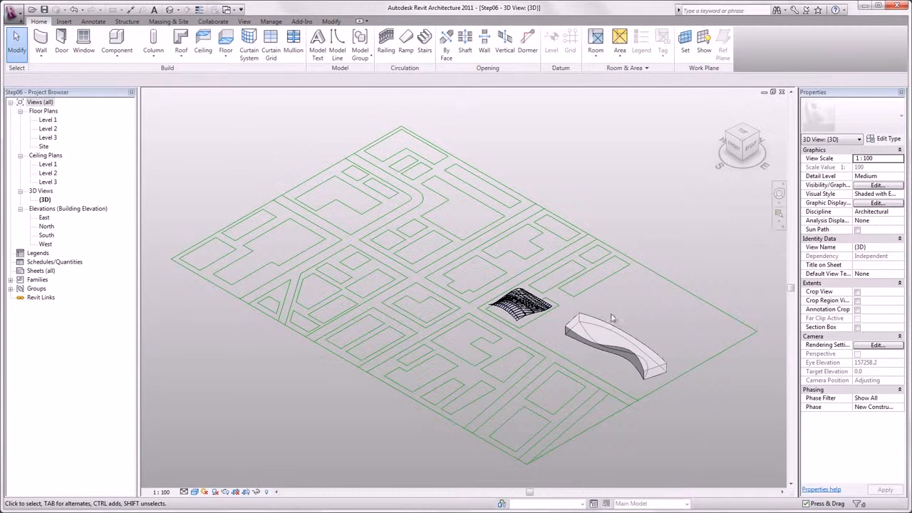
pyautogui.click(607, 322)
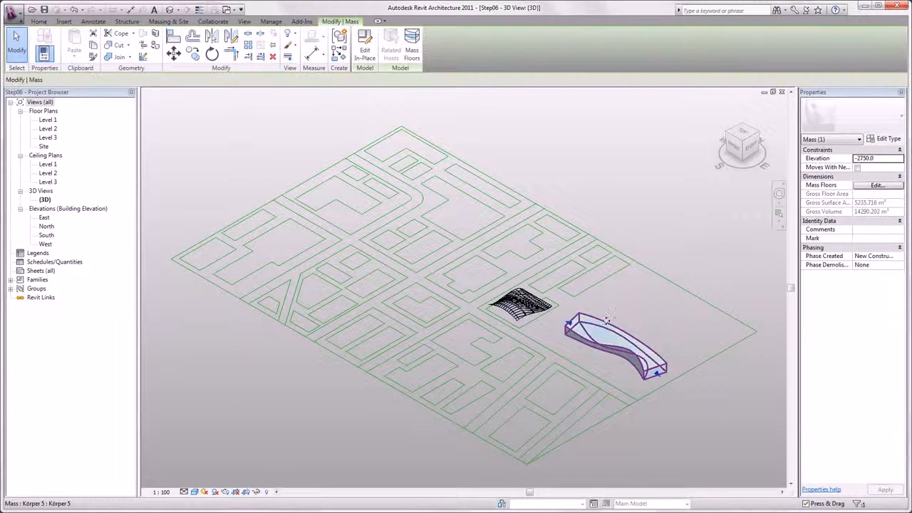
pyautogui.click(364, 50)
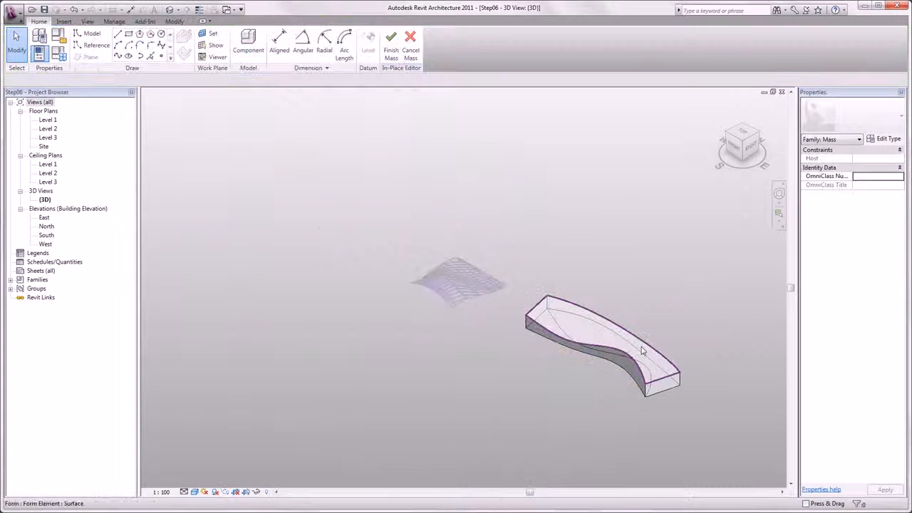
# - Divide the mass's wavy front side face into a surface grid and set its U Grid number to 50
pyautogui.scroll(3, 641, 350)
pyautogui.scroll(1, 639, 352)
pyautogui.click(604, 374)
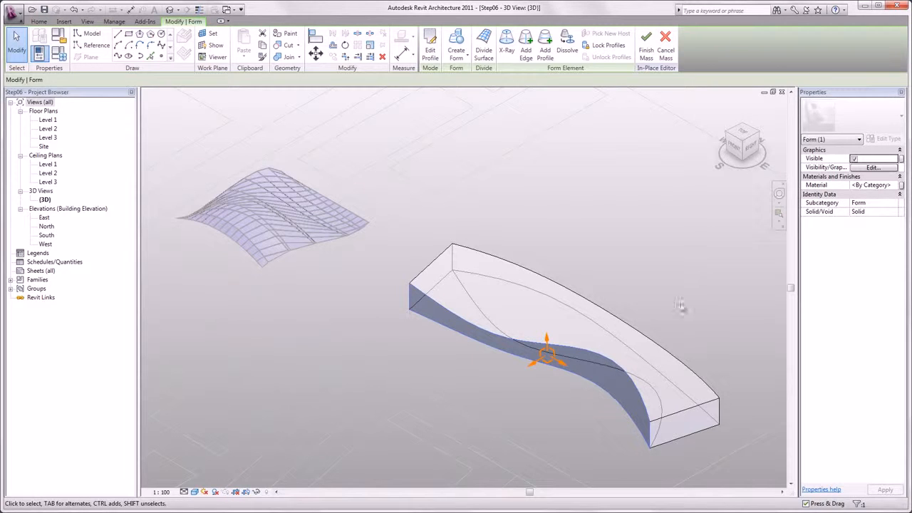
pyautogui.click(484, 45)
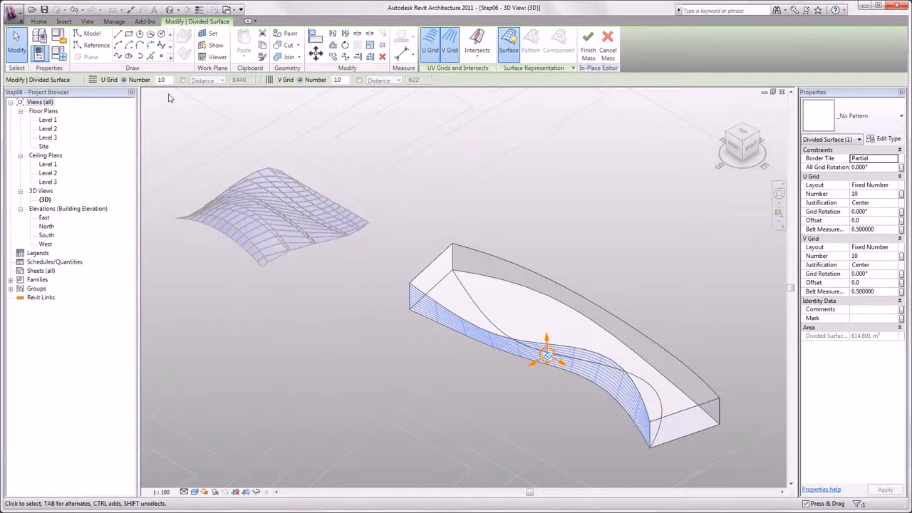
pyautogui.click(164, 80)
pyautogui.click(163, 111)
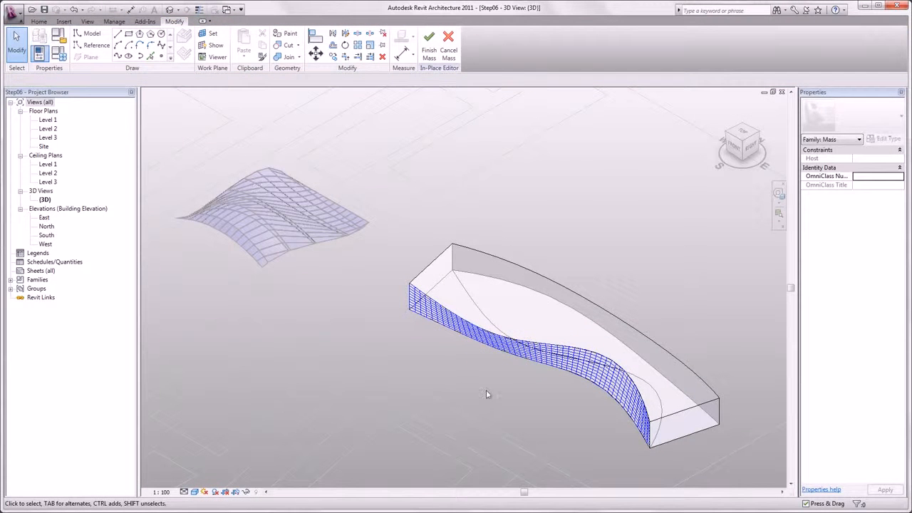
# - Apply the M_Rectangle Surface (Solid) panel type to the divided wavy face of the mass
pyautogui.click(549, 367)
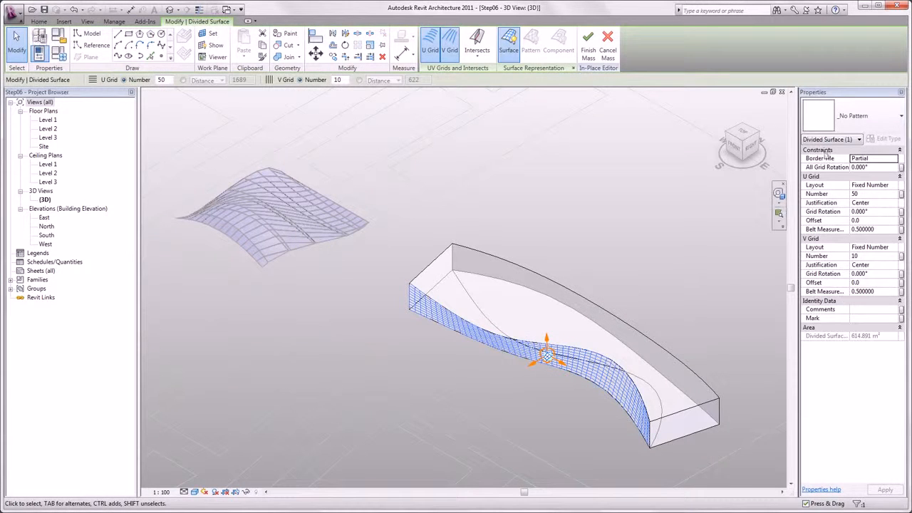
pyautogui.click(858, 125)
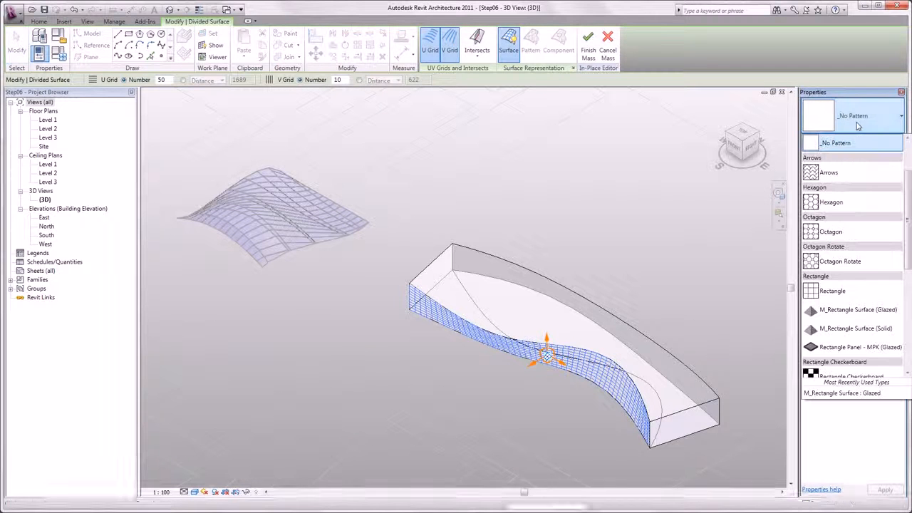
pyautogui.click(868, 330)
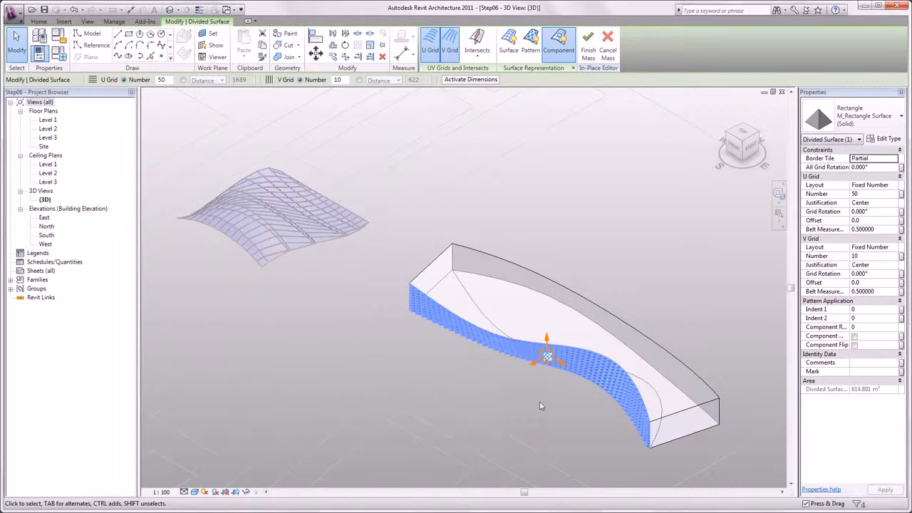
pyautogui.scroll(6, 541, 399)
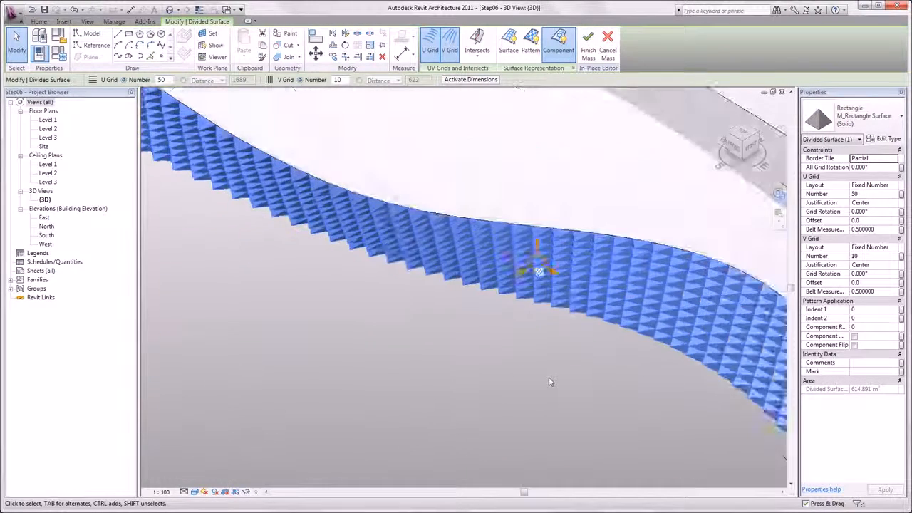
pyautogui.keyDown('shift'); pyautogui.moveTo(545, 381); pyautogui.dragTo(627, 351, button='middle'); pyautogui.keyUp('shift')
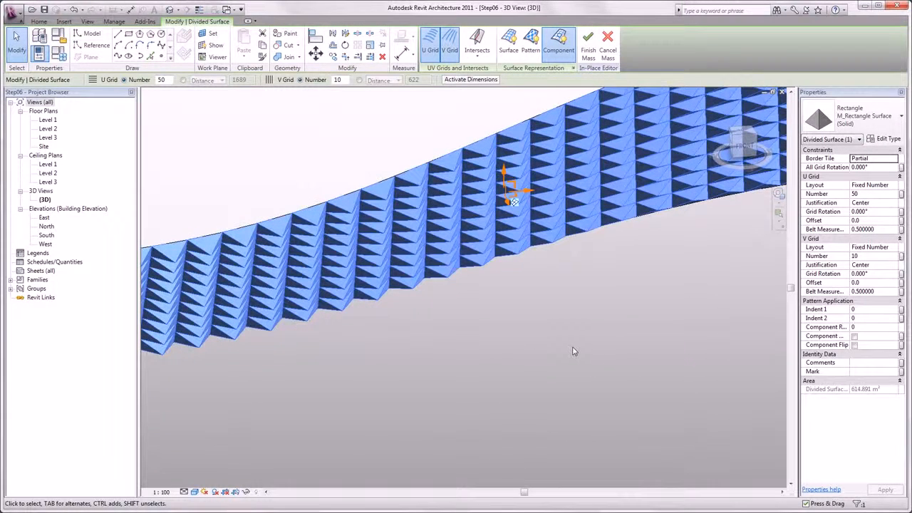
# - Set the Height type parameter of the M_Rectangle Surface Solid panel to 100 mm and deselect the divided surface
pyautogui.click(889, 138)
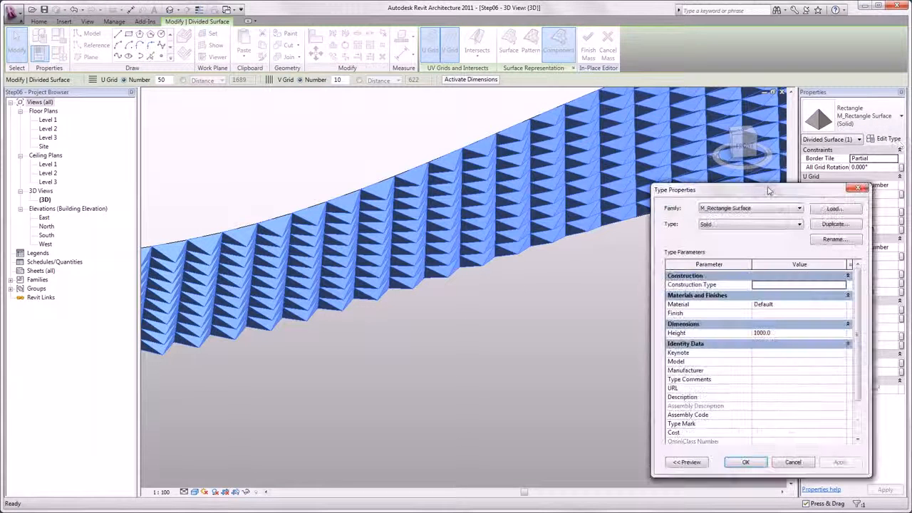
pyautogui.moveTo(758, 198); pyautogui.dragTo(584, 287)
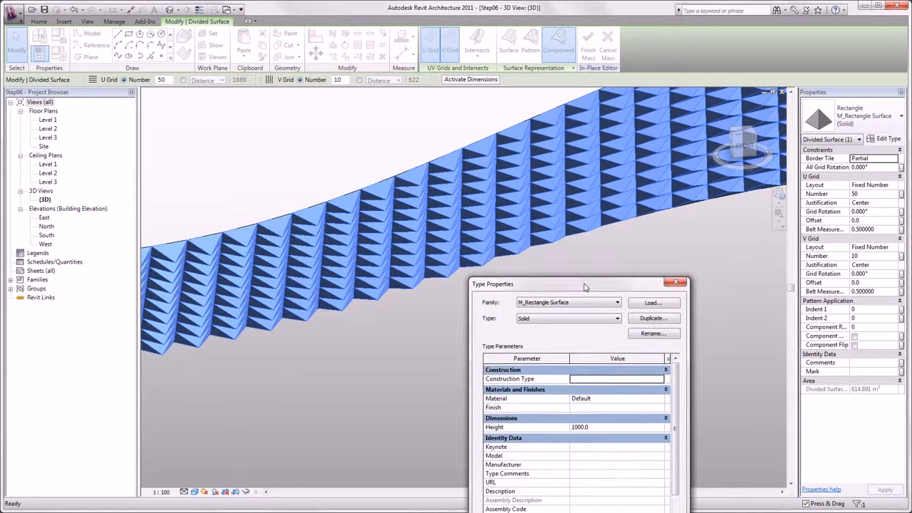
pyautogui.click(606, 427)
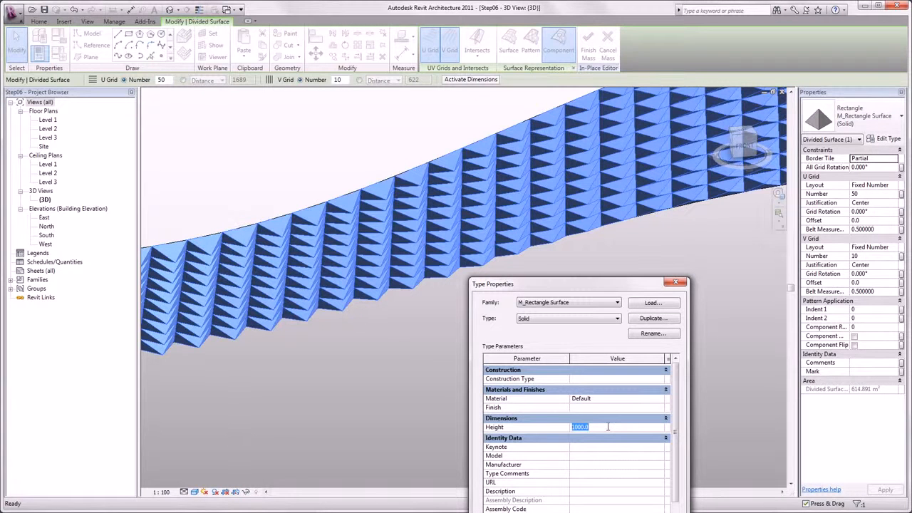
pyautogui.write('1')
pyautogui.press('Return')
pyautogui.moveTo(617, 291); pyautogui.dragTo(672, 222)
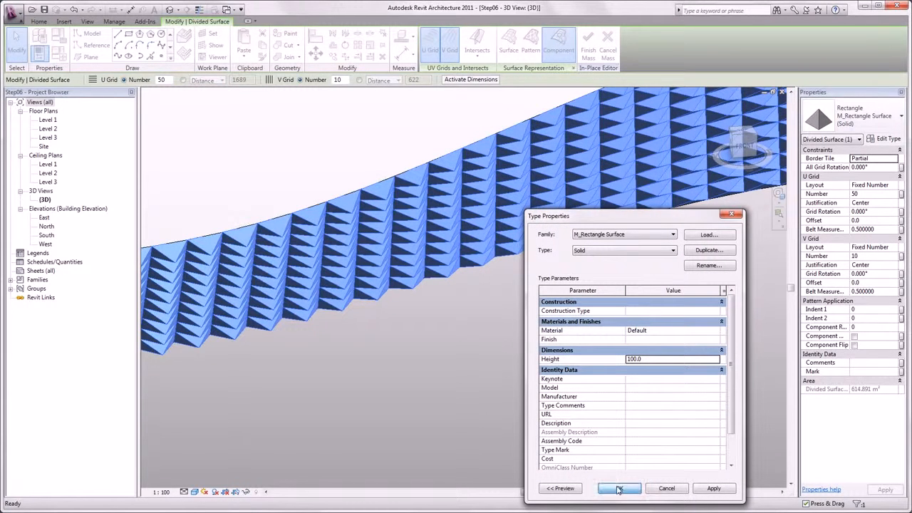
pyautogui.click(467, 369)
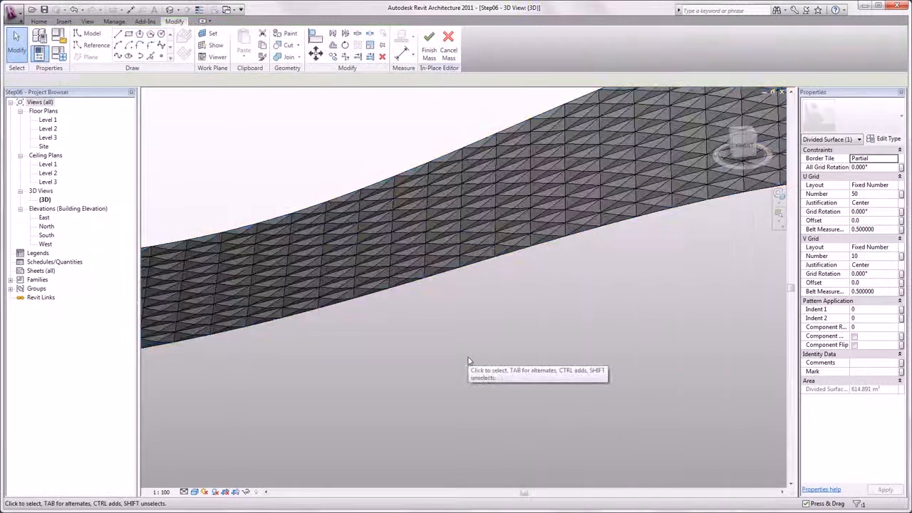